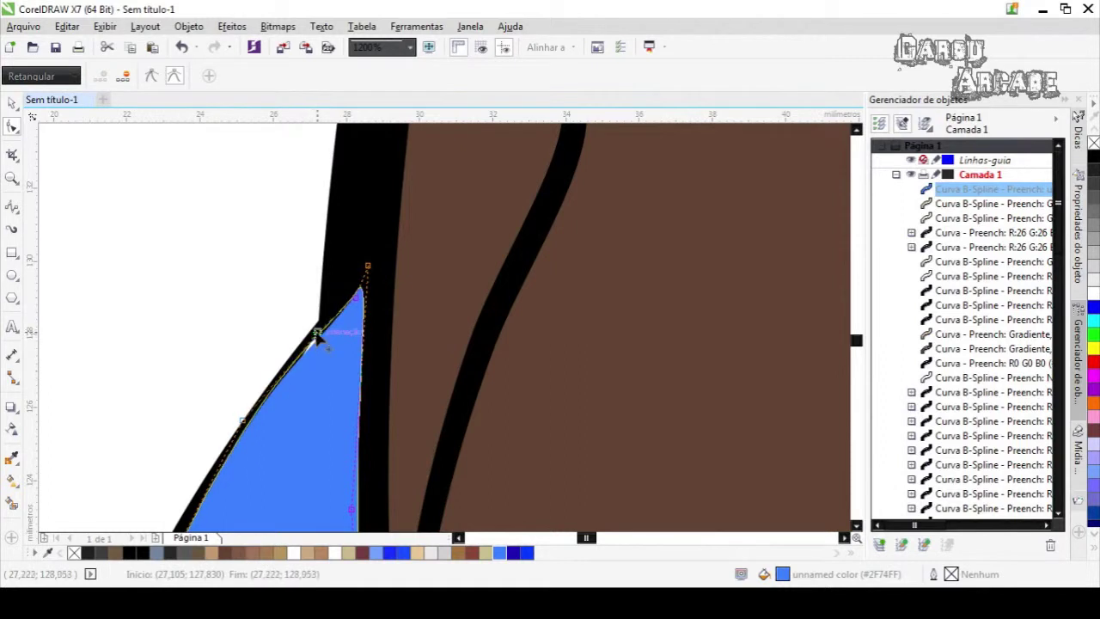
# Apply a linear gradient running from blue up to white on the highlight shape of the far rear leg
pyautogui.scroll(-1, 301, 357)
pyautogui.moveTo(859, 342); pyautogui.dragTo(864, 352)
pyautogui.click(12, 481)
pyautogui.scroll(-2, 219, 344)
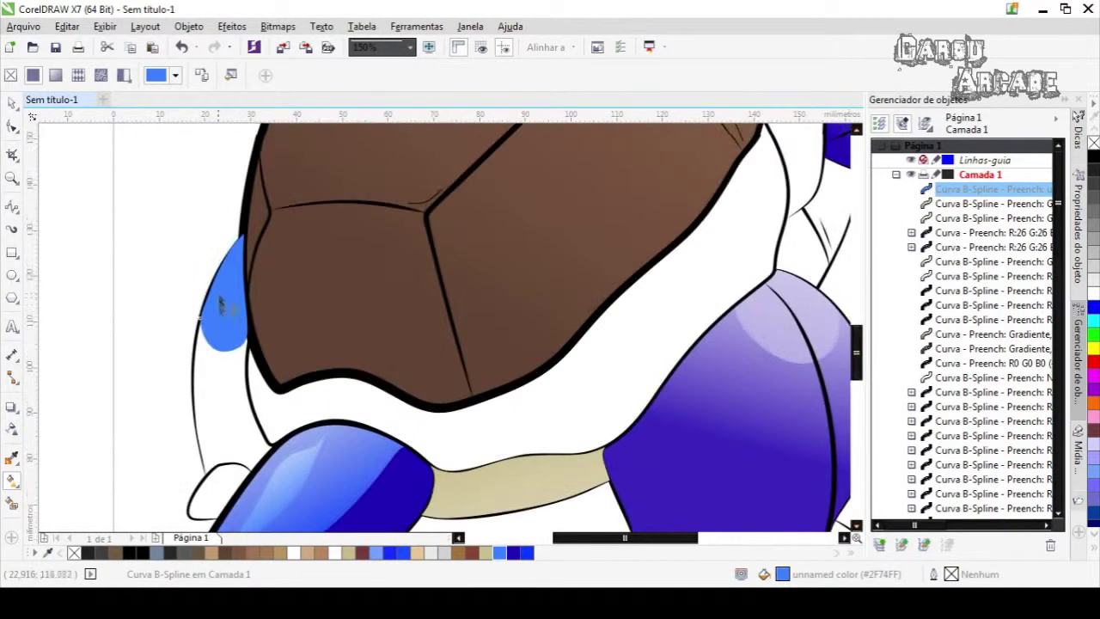
pyautogui.moveTo(249, 398); pyautogui.dragTo(199, 135)
pyautogui.moveTo(226, 284); pyautogui.dragTo(244, 379)
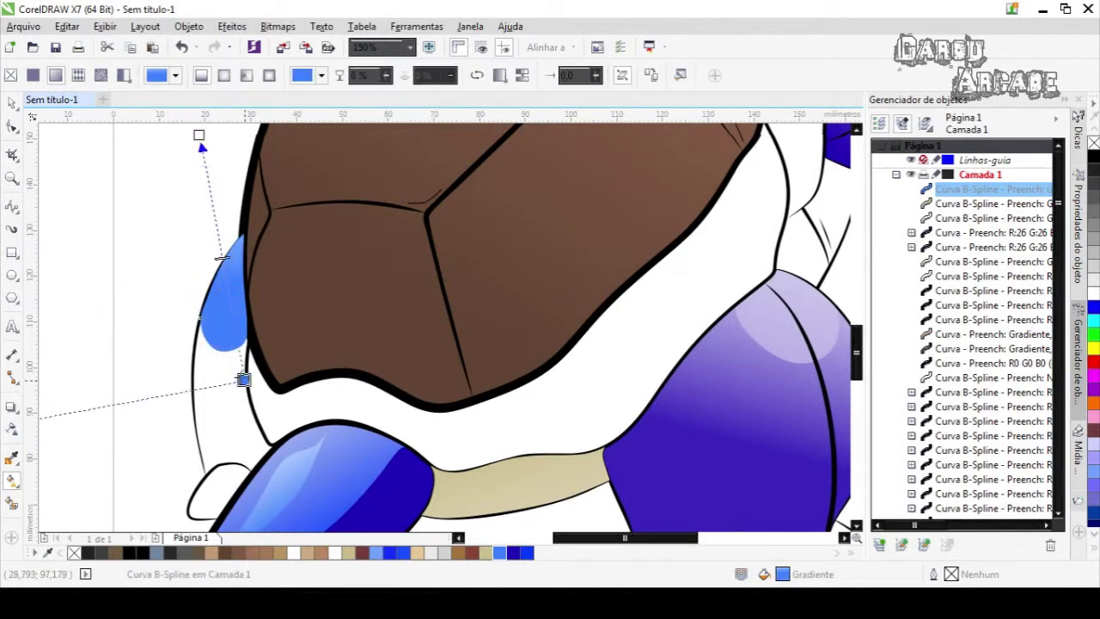
# Recolor the highlight gradient's start dark blue, stretch it further down, and send the highlight to the back of the layer
pyautogui.click(513, 552)
pyautogui.click(198, 135)
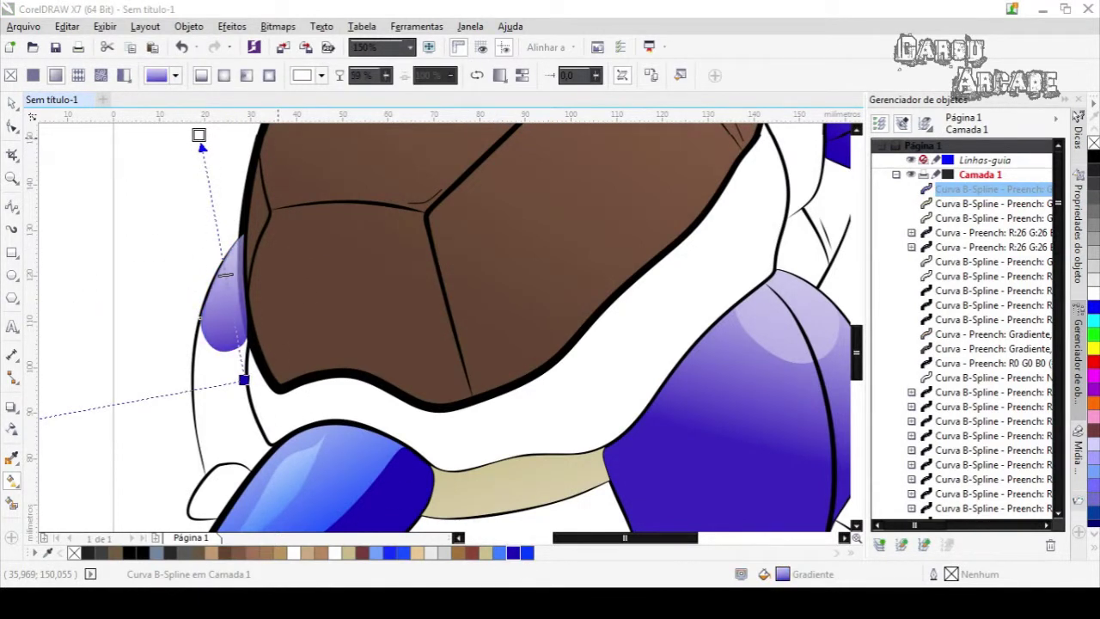
pyautogui.moveTo(243, 379); pyautogui.dragTo(244, 451)
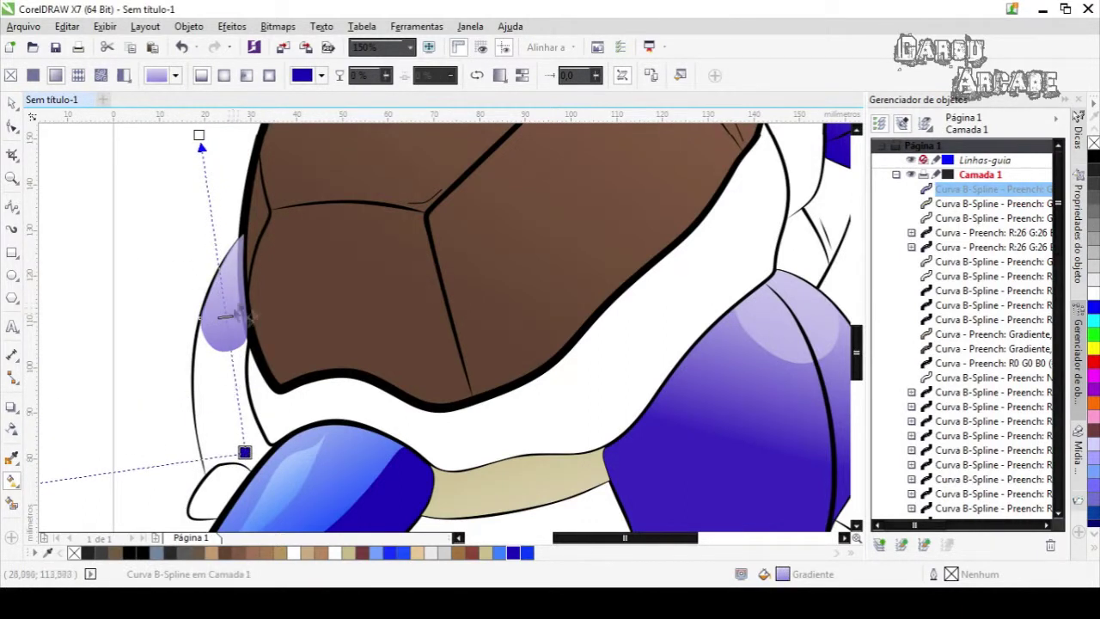
pyautogui.hotkey('shift', 'pagedown')
pyautogui.moveTo(232, 307); pyautogui.dragTo(258, 282)
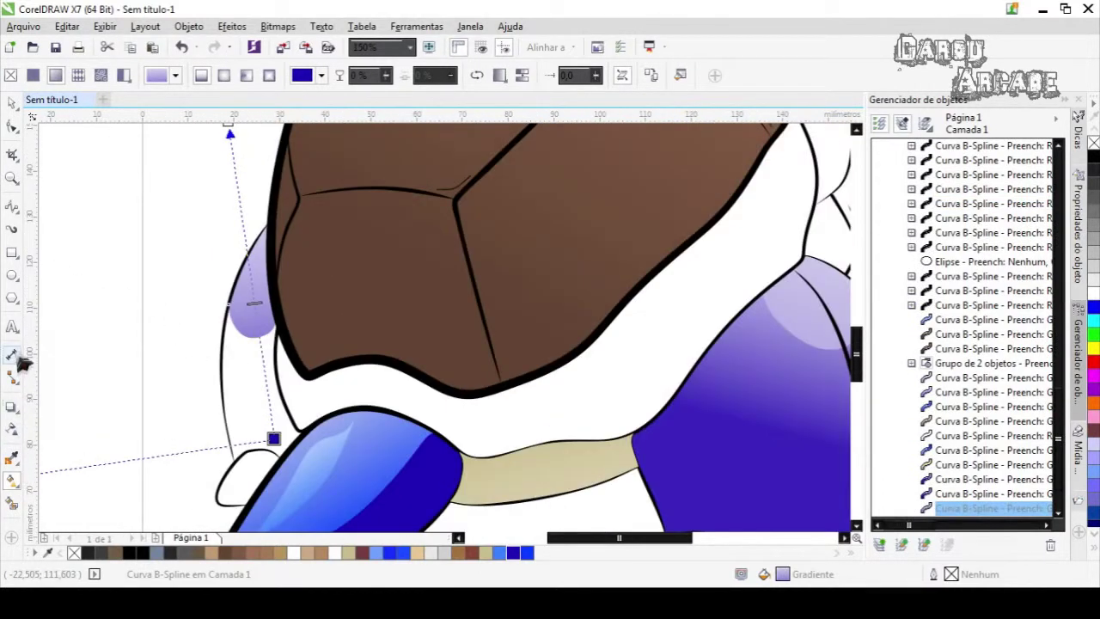
# Trace the far rear leg below its highlight with a closed B-spline about 17.7 by 37.3 mm
pyautogui.click(13, 213)
pyautogui.scroll(1, 242, 333)
pyautogui.click(222, 259)
pyautogui.click(205, 330)
pyautogui.click(202, 404)
pyautogui.scroll(-2, 206, 464)
pyautogui.click(223, 428)
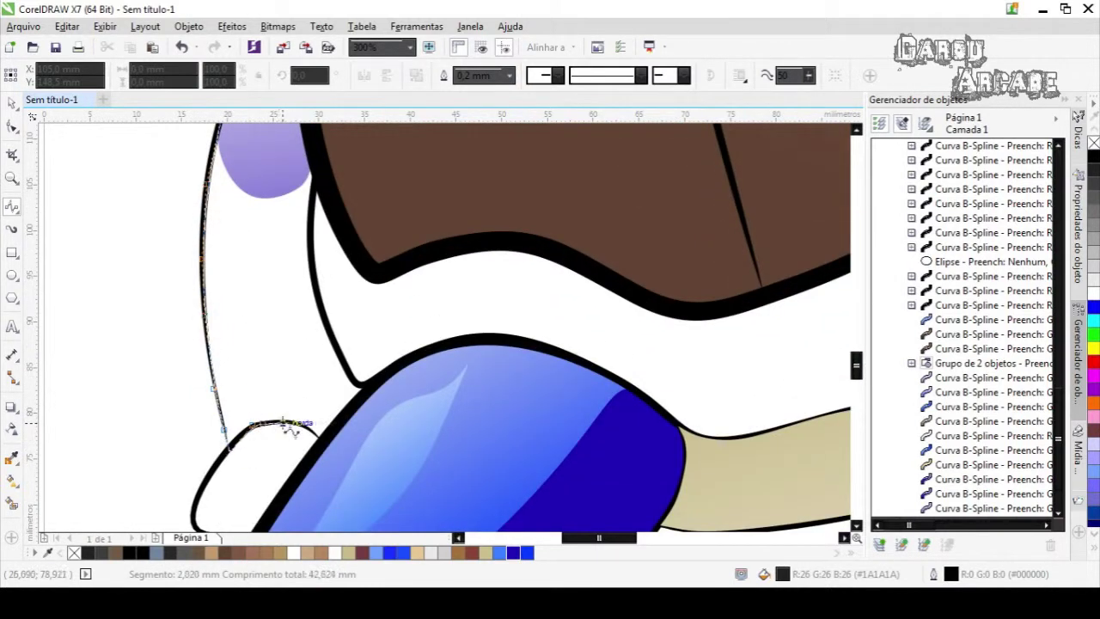
pyautogui.click(367, 383)
pyautogui.click(313, 262)
pyautogui.scroll(3, 313, 200)
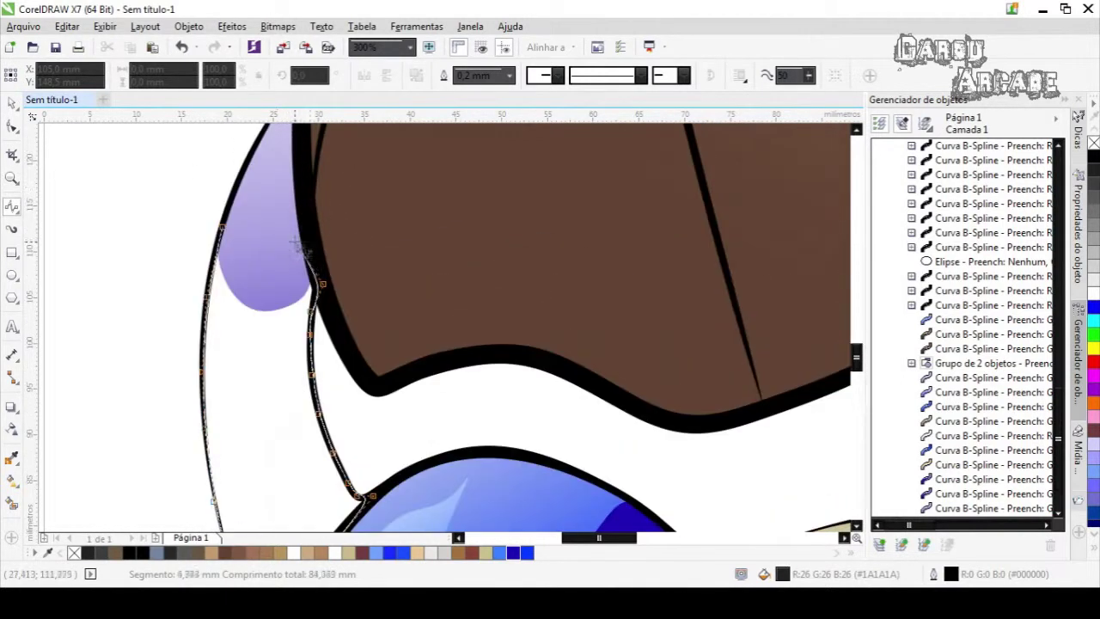
pyautogui.click(224, 224)
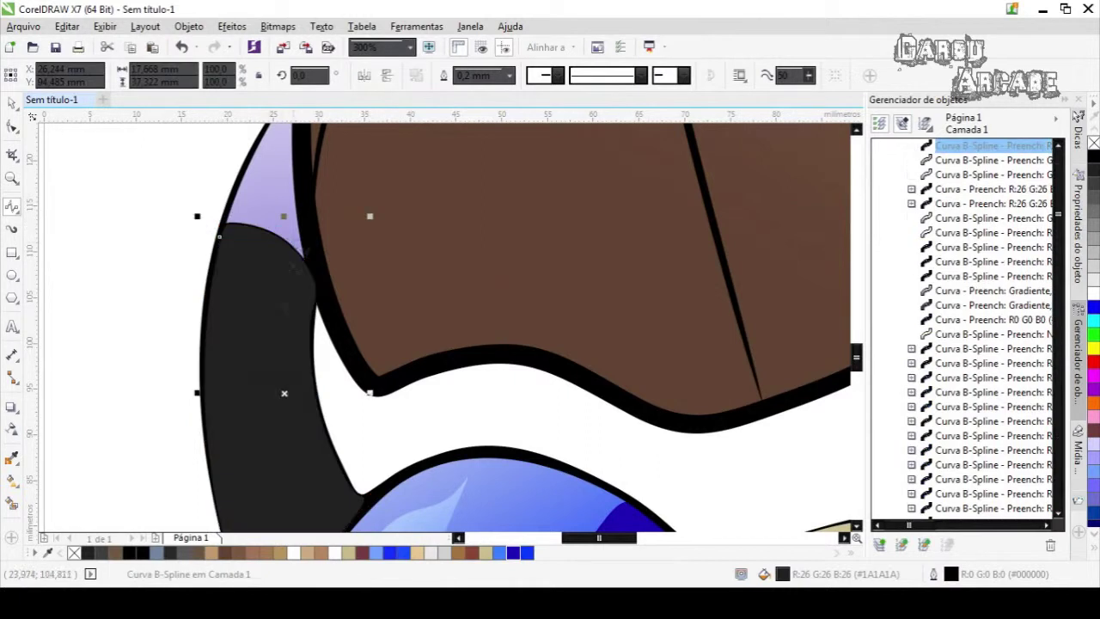
# Fill the leg shape with a dark blue (#1600AC) to white linear gradient without outline, and send it to the back
pyautogui.scroll(-1, 247, 163)
pyautogui.click(514, 552)
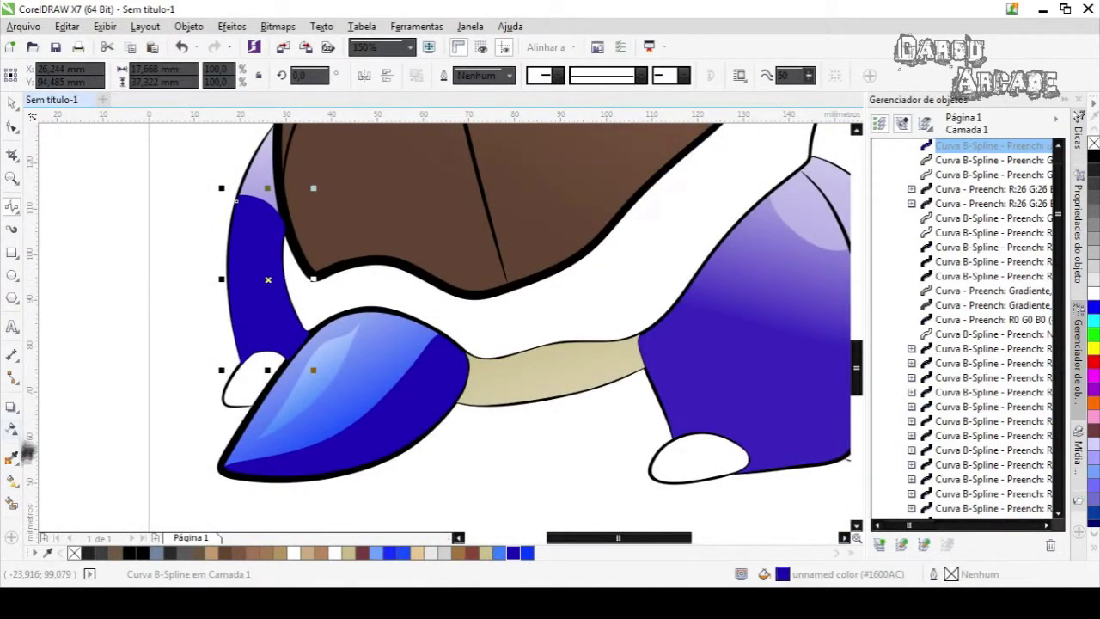
pyautogui.click(13, 484)
pyautogui.moveTo(262, 238); pyautogui.dragTo(272, 349)
pyautogui.scroll(-1, 296, 330)
pyautogui.scroll(1, 275, 232)
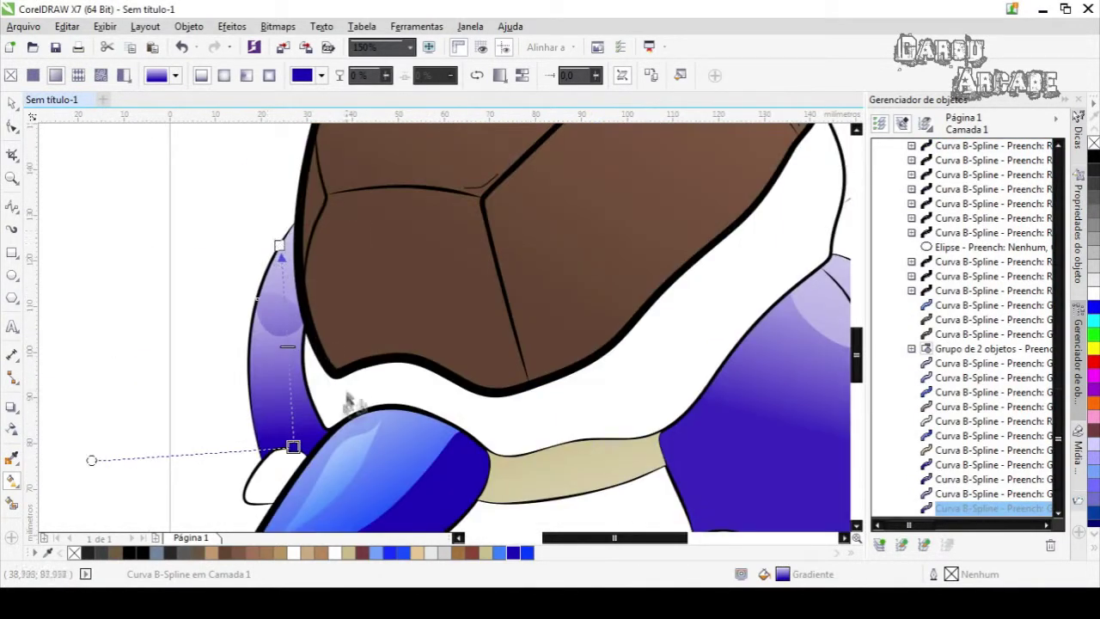
# Keep dark blue as the leg gradient's start color and shorten the gradient by raising its start point
pyautogui.click(530, 554)
pyautogui.click(515, 556)
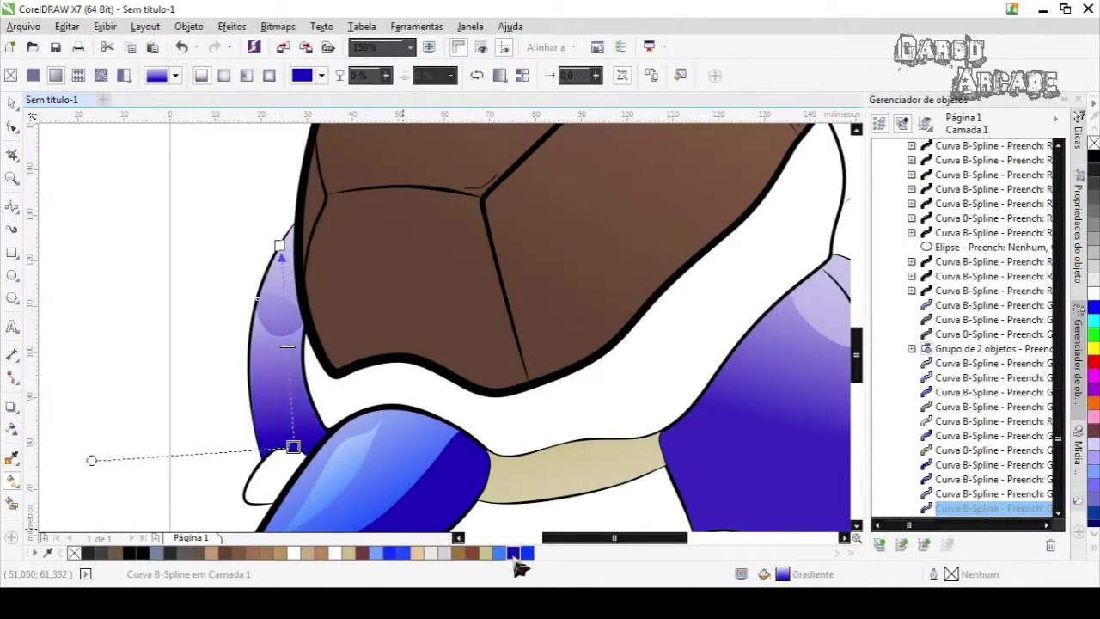
pyautogui.moveTo(285, 320); pyautogui.dragTo(285, 310)
pyautogui.scroll(2, 290, 342)
pyautogui.scroll(-2, 287, 338)
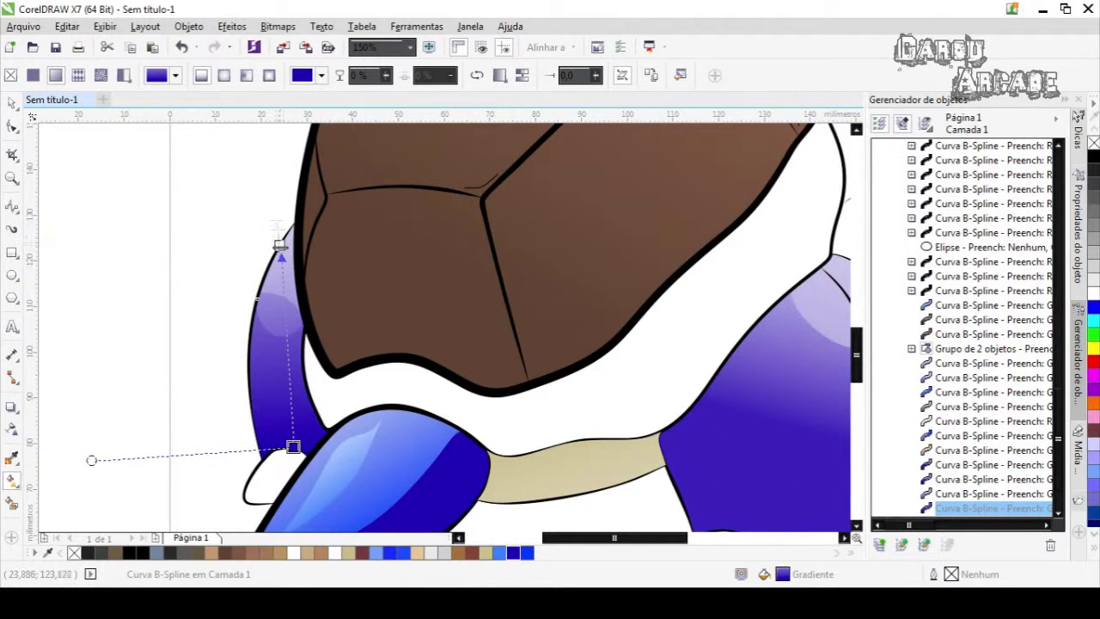
pyautogui.moveTo(293, 447); pyautogui.dragTo(289, 406)
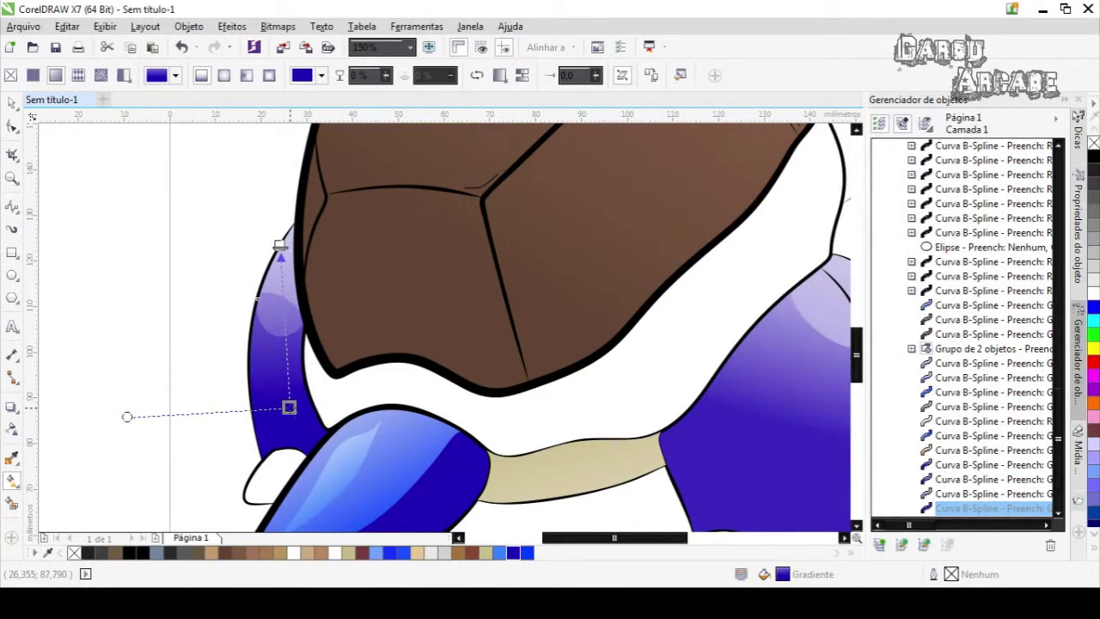
# Select the highlight shape on the far rear leg and raise it in the layer's stacking order
pyautogui.click(12, 102)
pyautogui.click(282, 263)
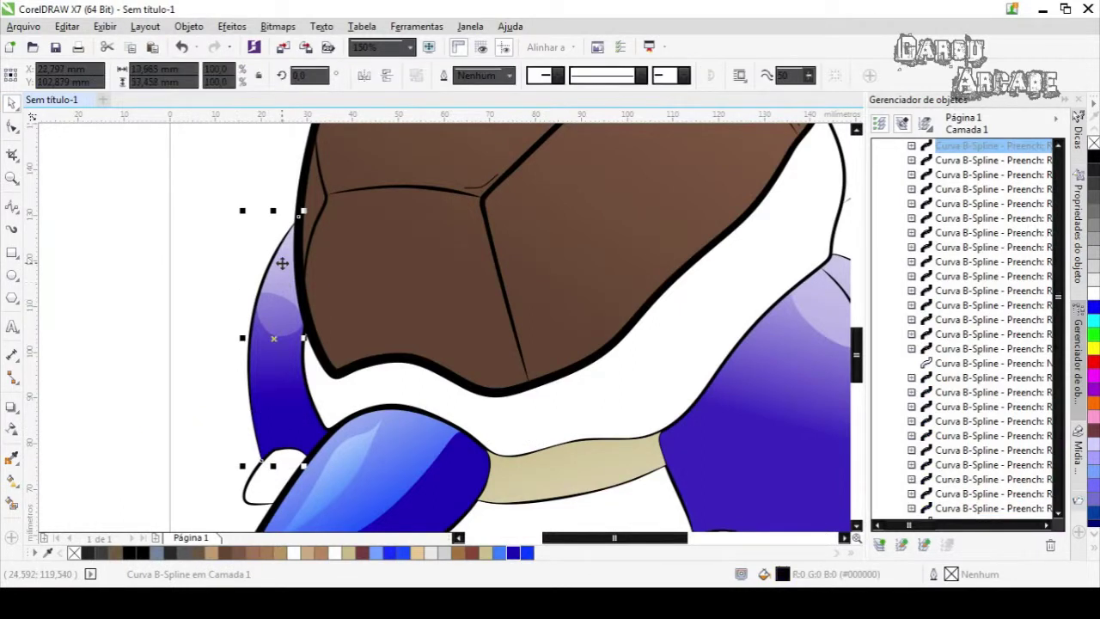
pyautogui.scroll(2, 294, 304)
pyautogui.click(289, 313)
pyautogui.scroll(-2, 292, 311)
pyautogui.moveTo(283, 279); pyautogui.dragTo(231, 261)
pyautogui.hotkey('ctrl', 'z')
pyautogui.moveTo(956, 511); pyautogui.dragTo(899, 256)
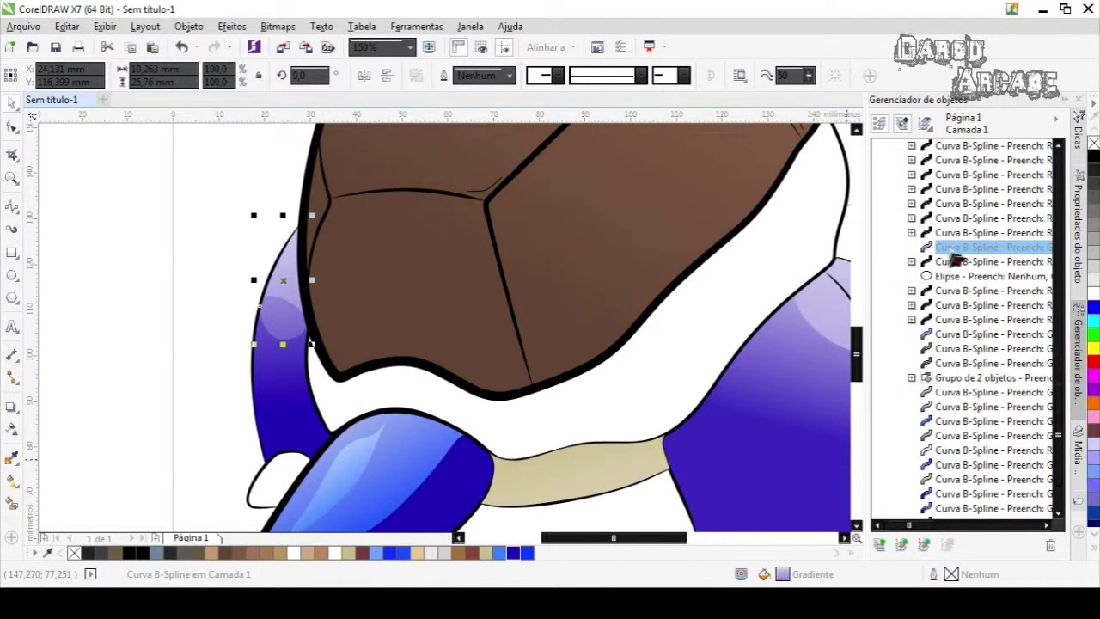
pyautogui.moveTo(1058, 434)
pyautogui.mouseDown()
pyautogui.moveTo(1065, 266)
pyautogui.moveTo(1060, 419)
pyautogui.mouseUp()
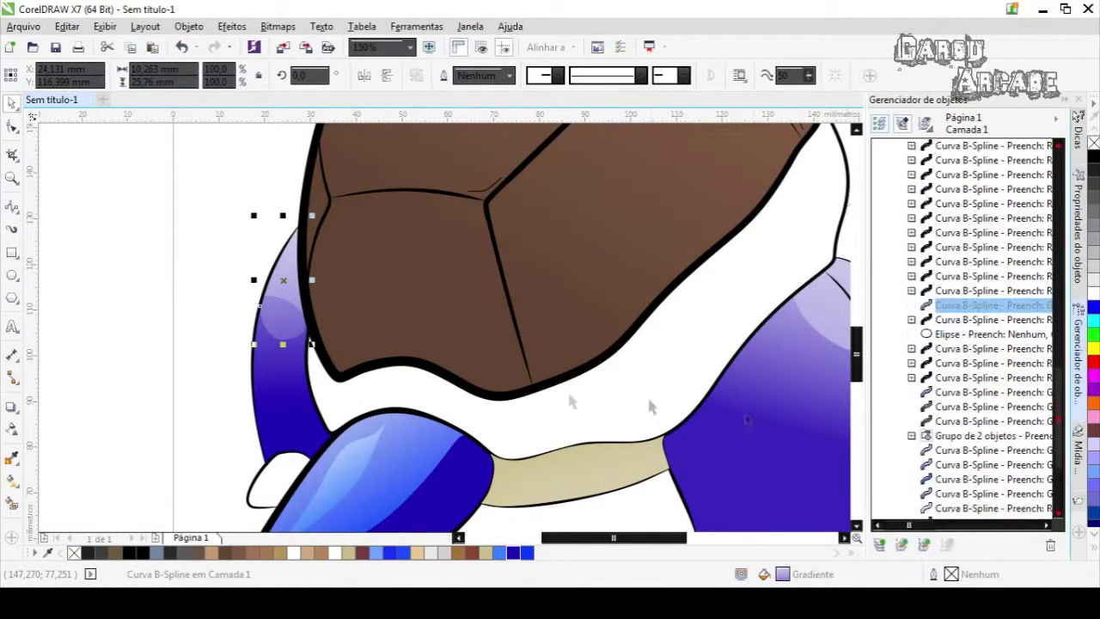
# Shorten and reposition the leg highlight's dark-blue-to-white gradient to fit the upper leg, and deselect it
pyautogui.click(12, 479)
pyautogui.scroll(-2, 278, 220)
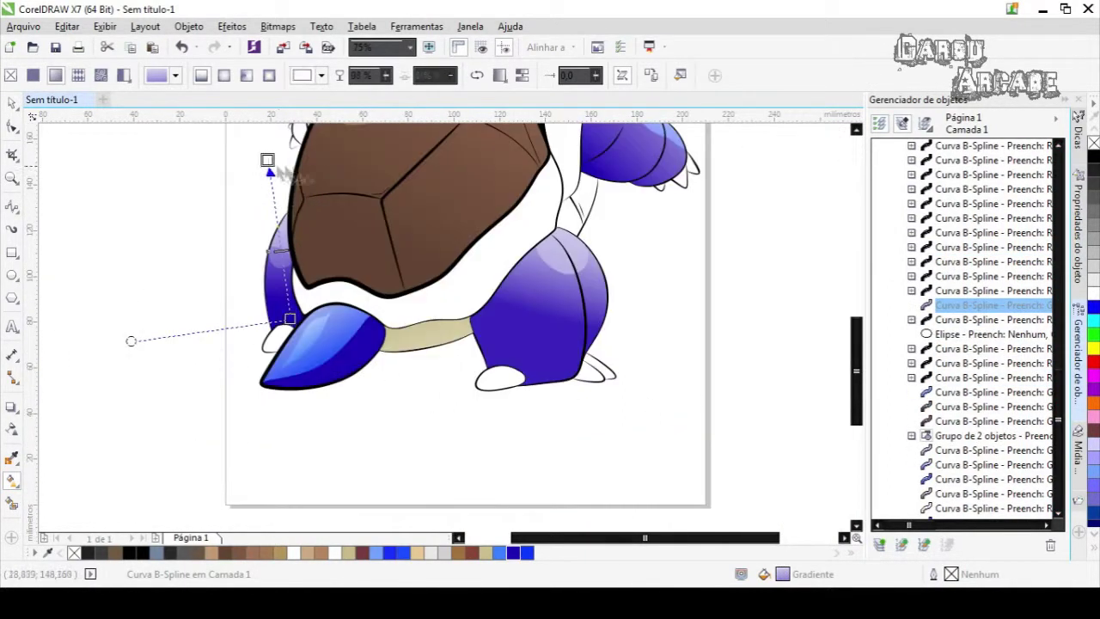
pyautogui.scroll(2, 279, 251)
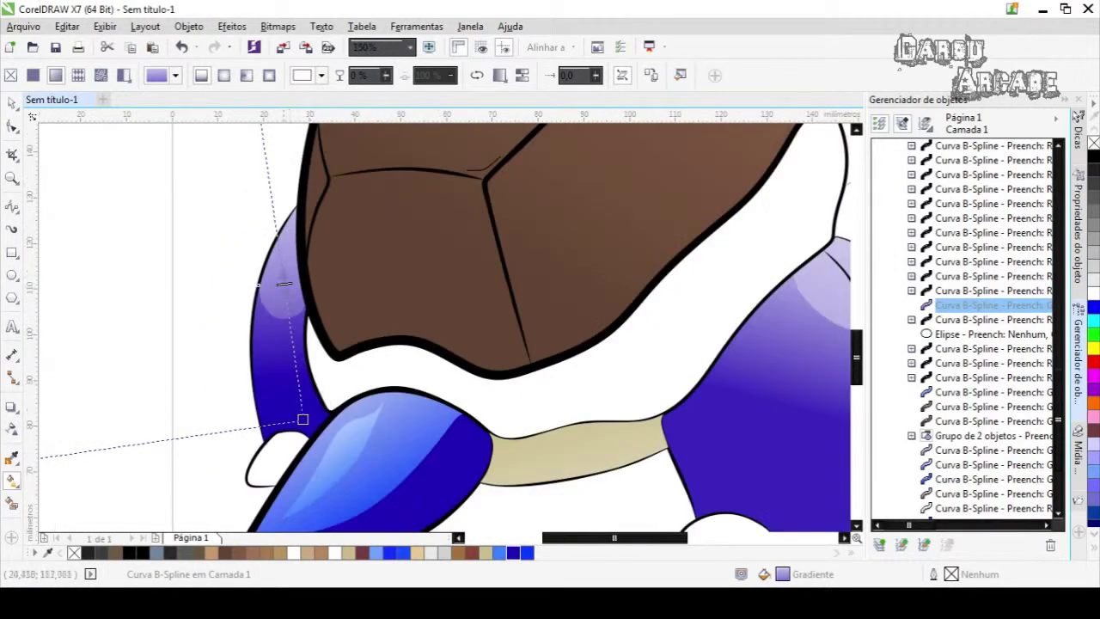
pyautogui.moveTo(368, 339); pyautogui.dragTo(385, 390)
pyautogui.moveTo(273, 156); pyautogui.dragTo(309, 250)
pyautogui.moveTo(319, 471); pyautogui.dragTo(319, 433)
pyautogui.scroll(-2, 323, 417)
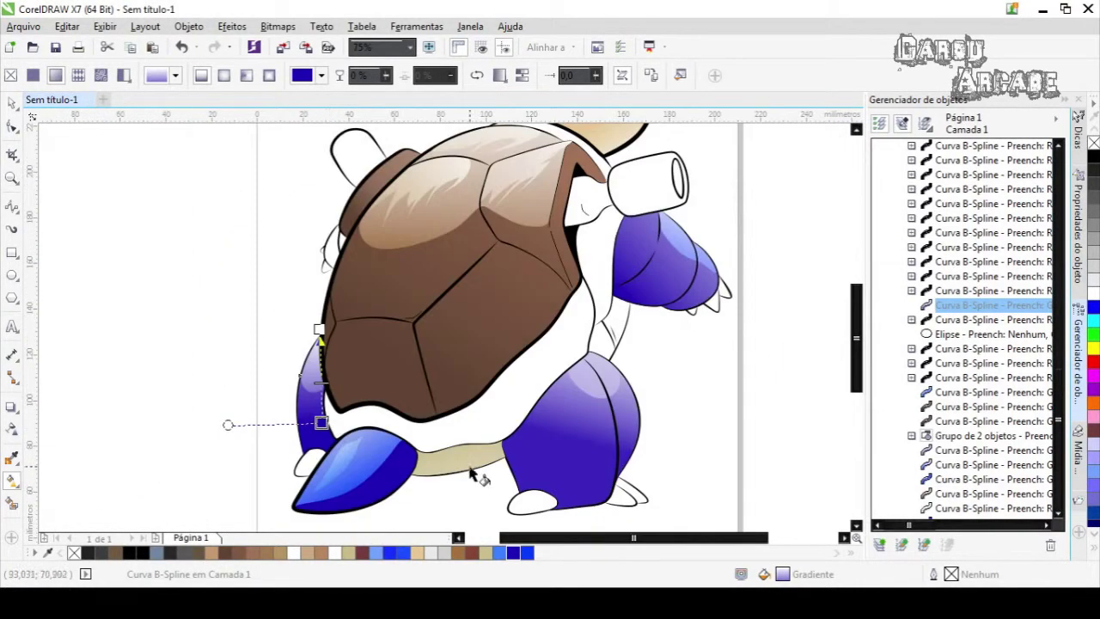
pyautogui.press('space')
pyautogui.click(265, 358)
# Trace the exposed belly area between the front arm and the near leg with a closed B-spline about 18.6 by 31.7 mm
pyautogui.moveTo(678, 538); pyautogui.dragTo(699, 539)
pyautogui.moveTo(860, 362)
pyautogui.mouseDown()
pyautogui.moveTo(862, 319)
pyautogui.moveTo(869, 376)
pyautogui.moveTo(869, 364)
pyautogui.mouseUp()
pyautogui.scroll(4, 560, 352)
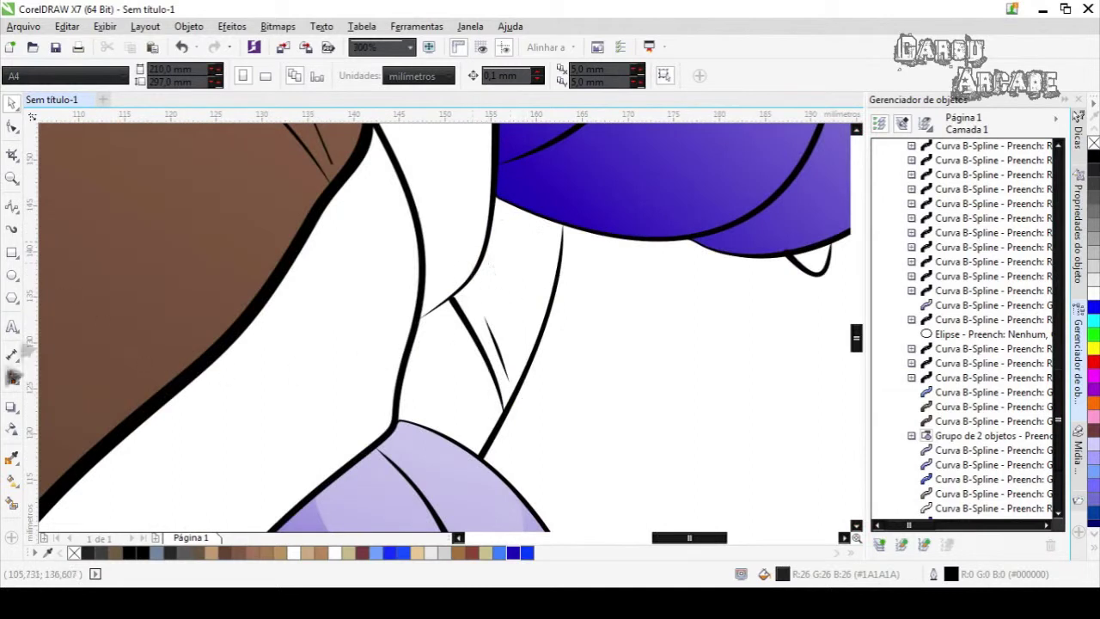
pyautogui.click(12, 206)
pyautogui.click(395, 419)
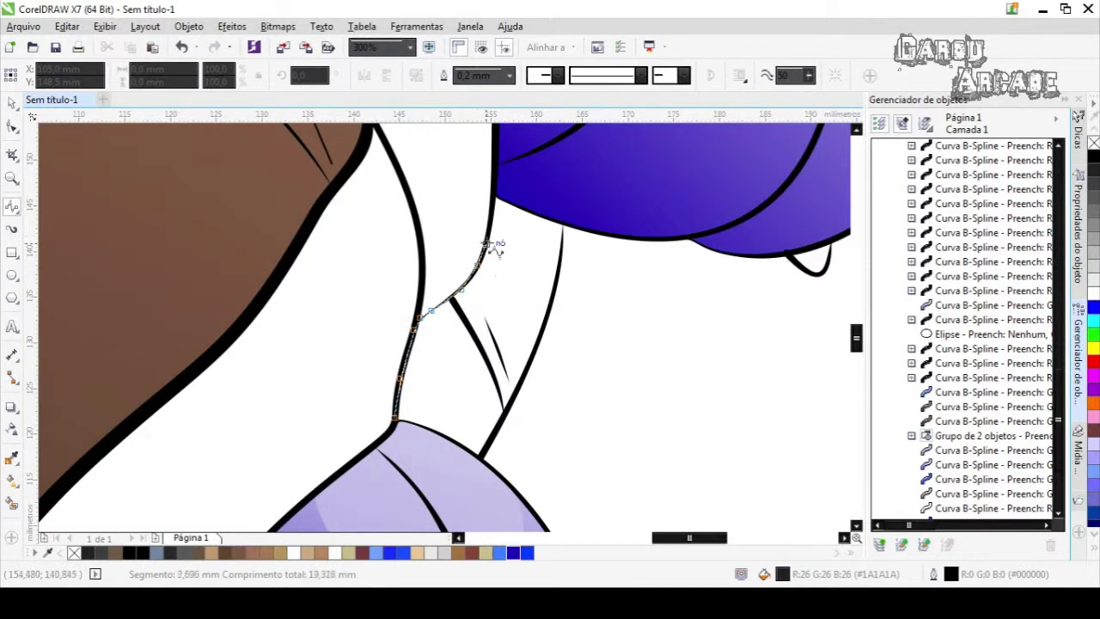
pyautogui.click(560, 253)
pyautogui.click(550, 312)
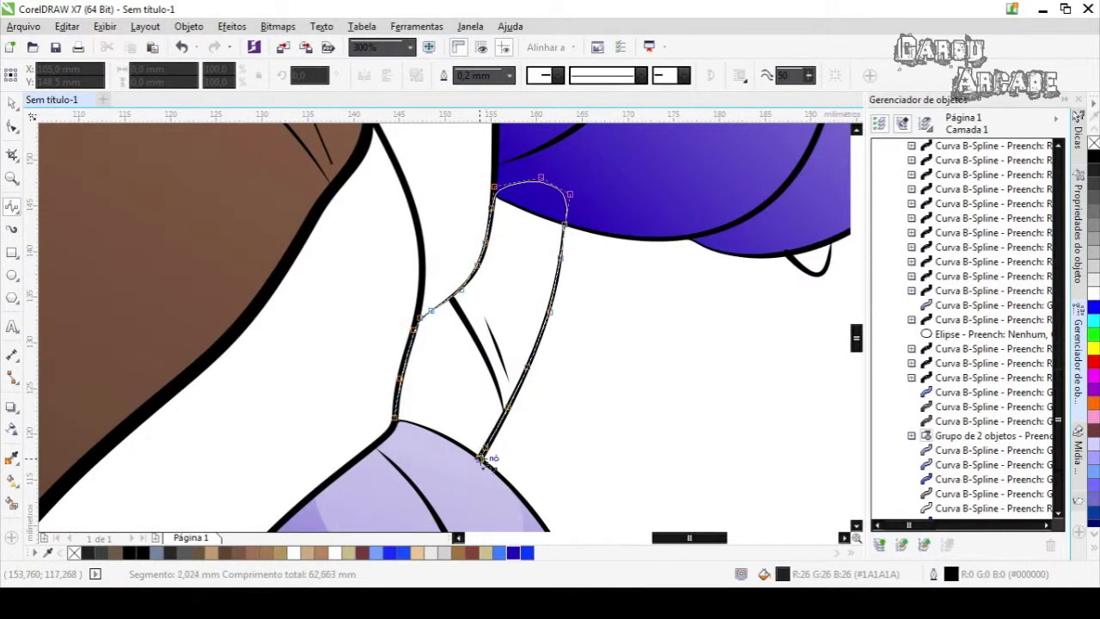
pyautogui.click(398, 424)
# Fill the belly shape with tan (#E4C18B) and remove its outline
pyautogui.click(417, 553)
pyautogui.scroll(-2, 467, 399)
pyautogui.rightClick(1093, 143)
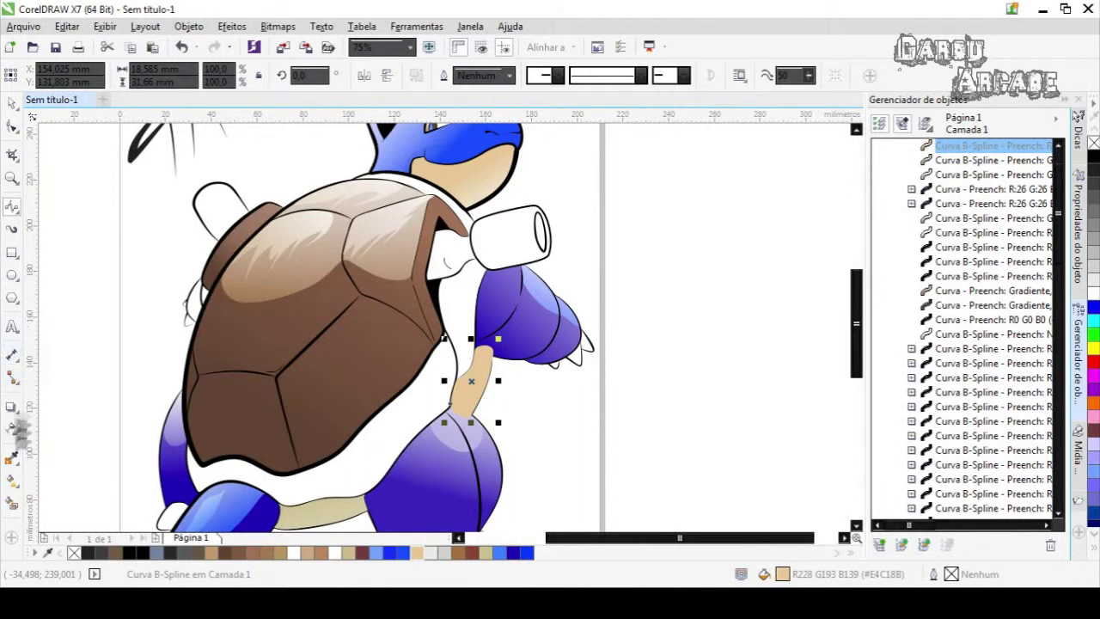
# Give the belly shape a tan-to-white linear gradient, adjust its midpoint, and send it behind the line art
pyautogui.click(15, 473)
pyautogui.moveTo(447, 394); pyautogui.dragTo(445, 352)
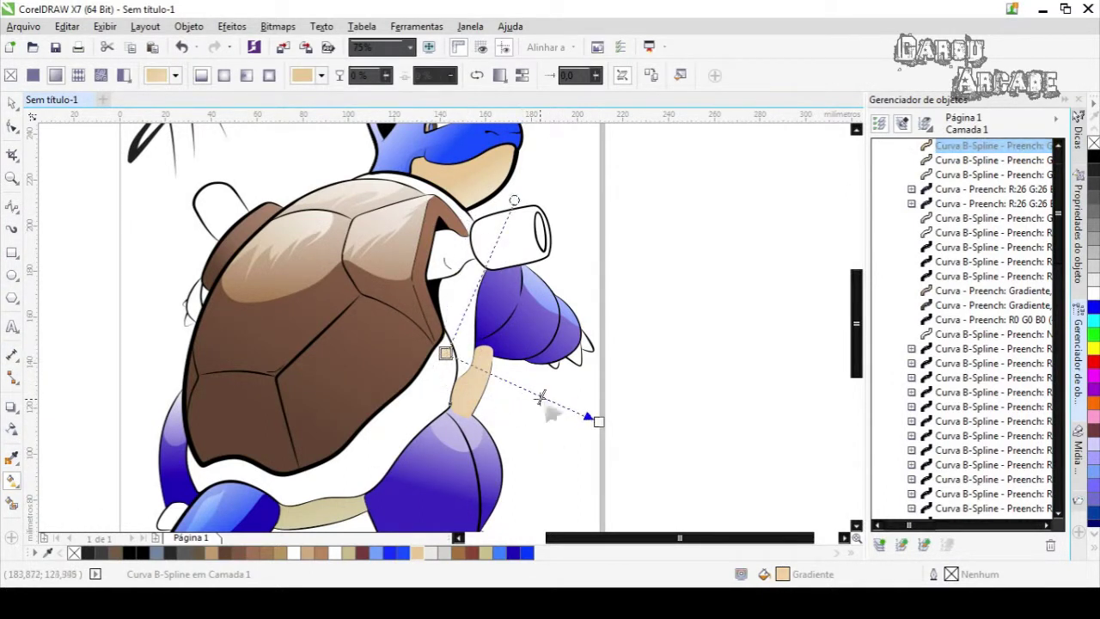
pyautogui.scroll(2, 474, 418)
pyautogui.scroll(-2, 516, 439)
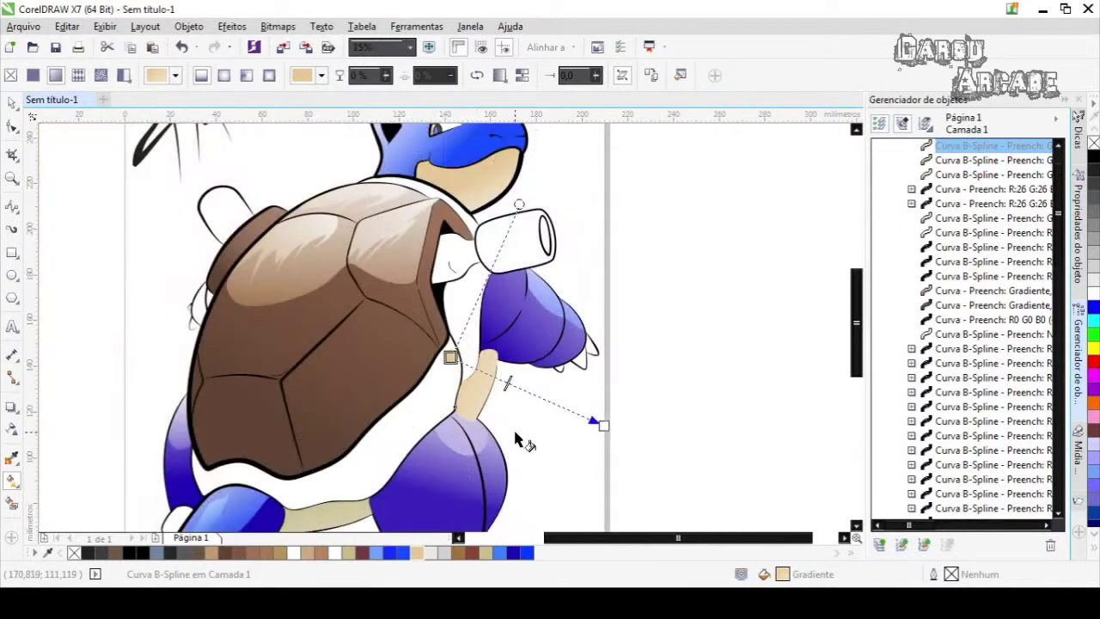
pyautogui.scroll(2, 601, 447)
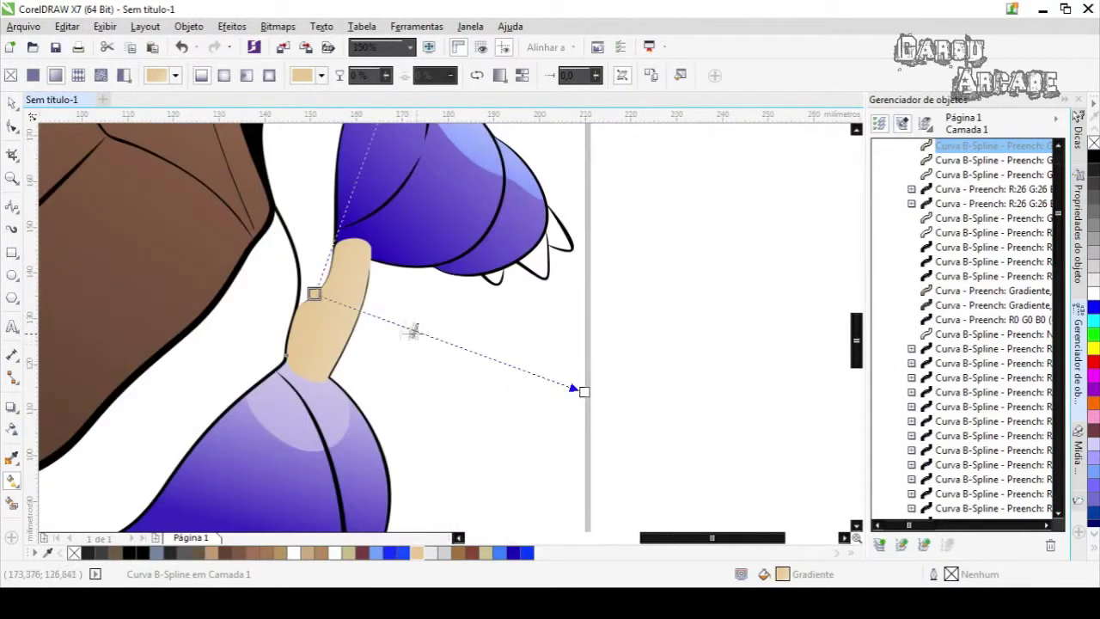
pyautogui.moveTo(318, 325)
pyautogui.mouseDown()
pyautogui.moveTo(334, 324)
pyautogui.moveTo(321, 325)
pyautogui.mouseUp()
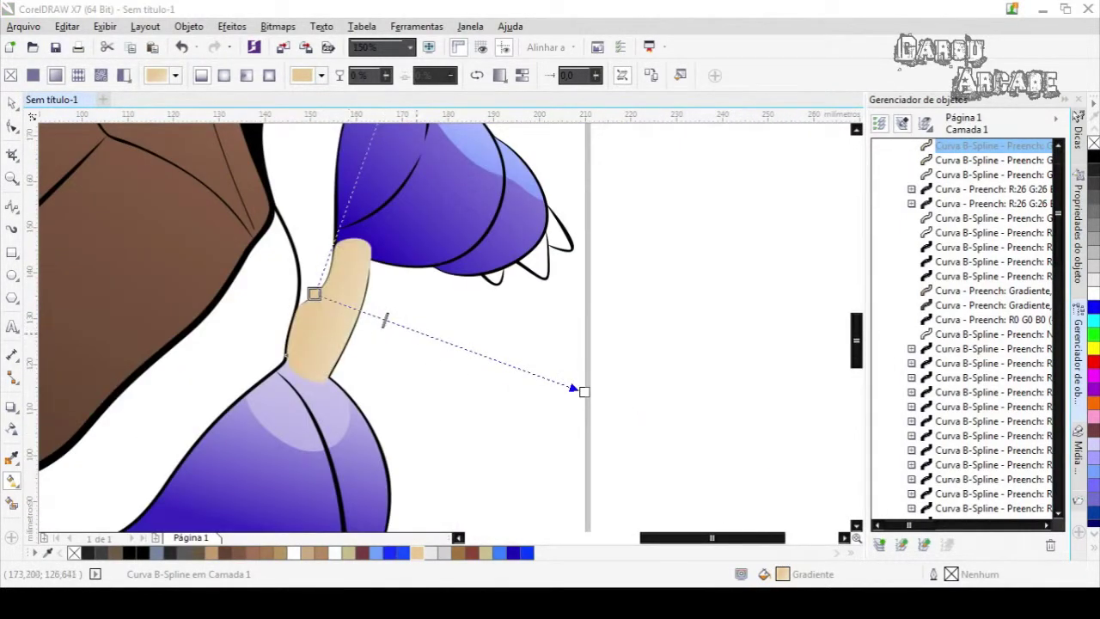
pyautogui.hotkey('shift', 'pagedown')
pyautogui.scroll(-2, 369, 283)
pyautogui.scroll(2, 301, 287)
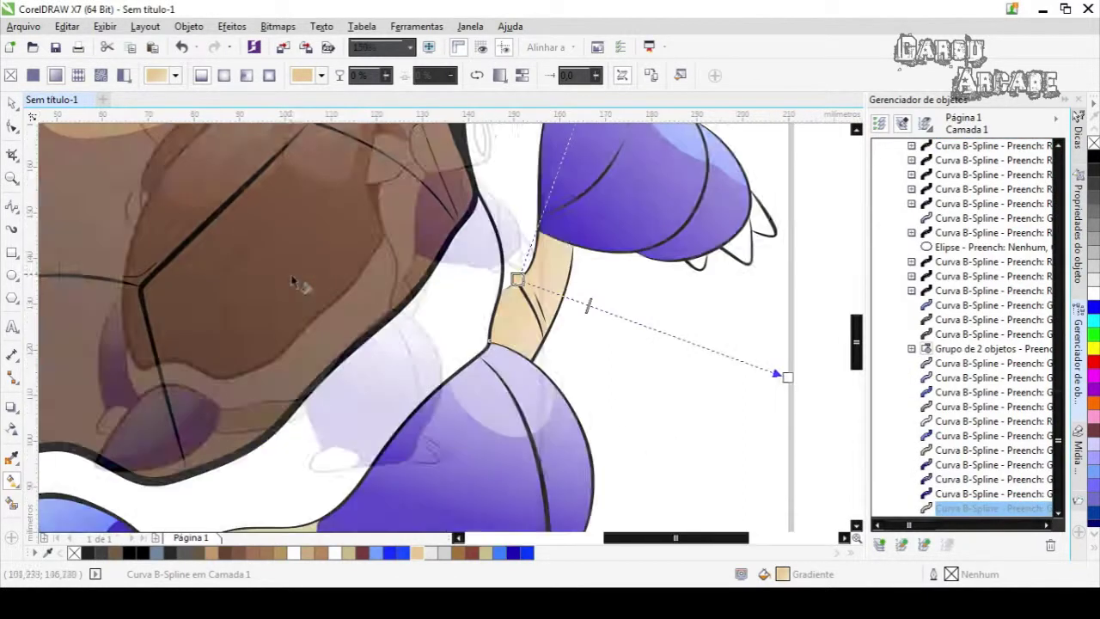
# Recolor the gradient start of the lower belly strip between tail and leg with the same tan
pyautogui.scroll(-2, 353, 361)
pyautogui.scroll(2, 338, 439)
pyautogui.click(305, 342)
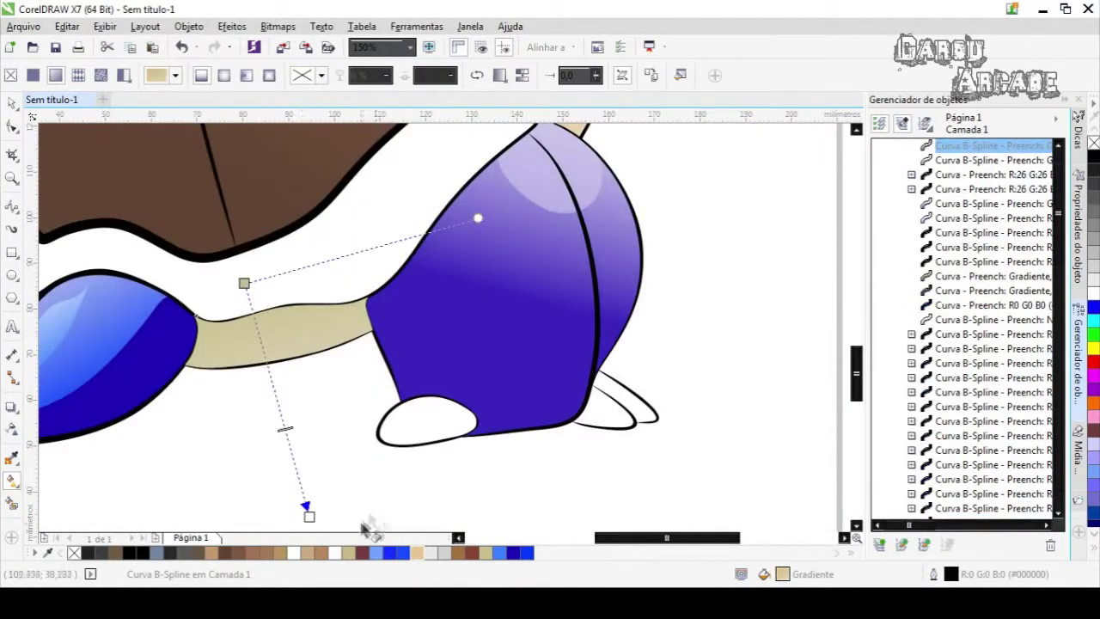
pyautogui.click(422, 555)
pyautogui.scroll(-2, 342, 304)
pyautogui.scroll(2, 378, 248)
pyautogui.scroll(-2, 385, 498)
pyautogui.scroll(1, 464, 456)
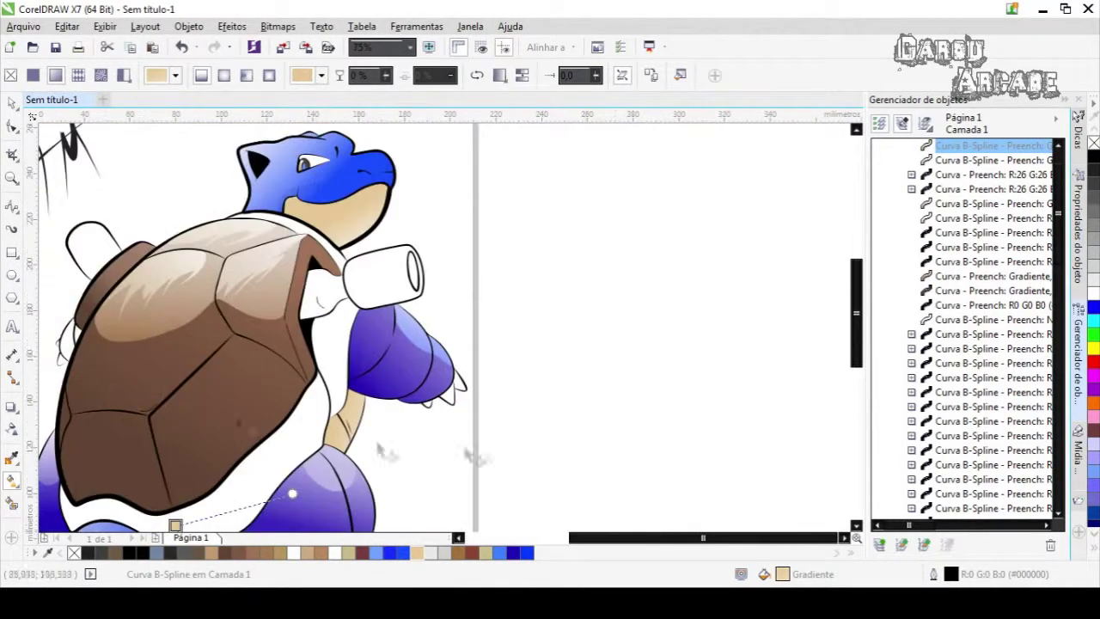
# Trace the lower part of the far arm behind the shell with a closed B-spline about 14.3 by 13.7 mm
pyautogui.moveTo(713, 538); pyautogui.dragTo(637, 548)
pyautogui.scroll(3, 455, 516)
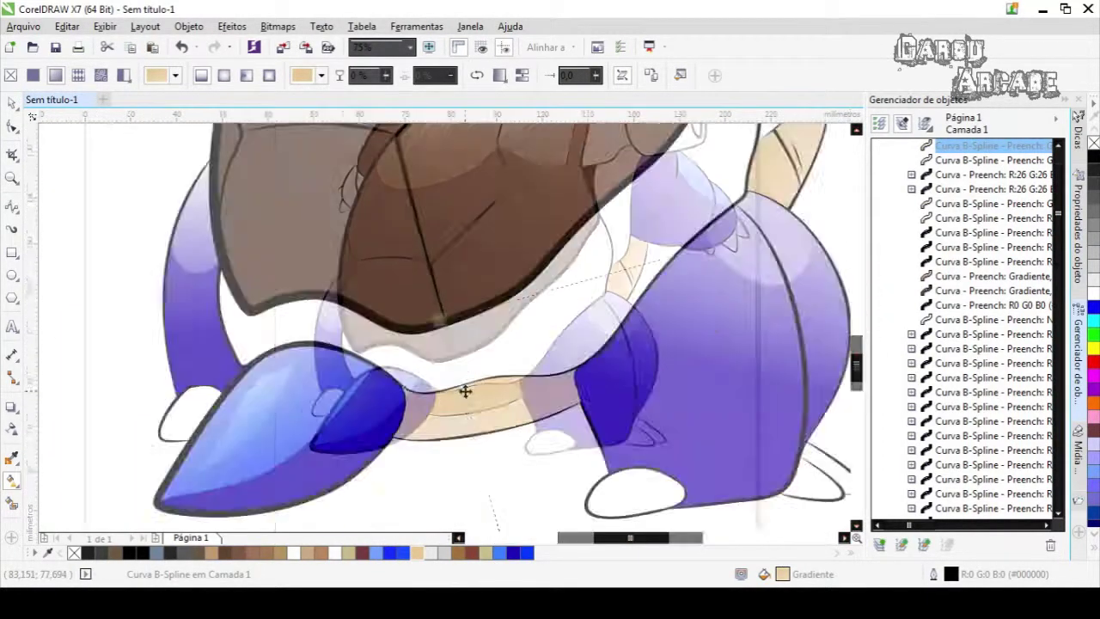
pyautogui.scroll(-1, 516, 354)
pyautogui.scroll(-1, 545, 373)
pyautogui.scroll(1, 694, 321)
pyautogui.moveTo(856, 344)
pyautogui.mouseDown()
pyautogui.moveTo(870, 284)
pyautogui.moveTo(845, 361)
pyautogui.moveTo(820, 317)
pyautogui.mouseUp()
pyautogui.scroll(3, 226, 352)
pyautogui.scroll(-1, 266, 356)
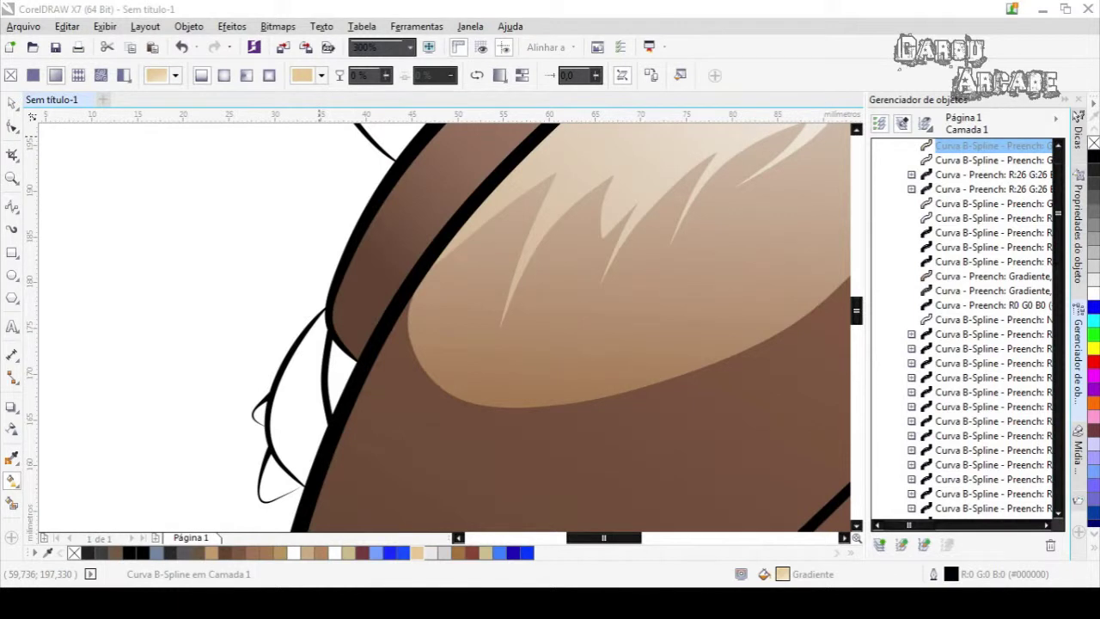
pyautogui.click(13, 207)
pyautogui.click(280, 371)
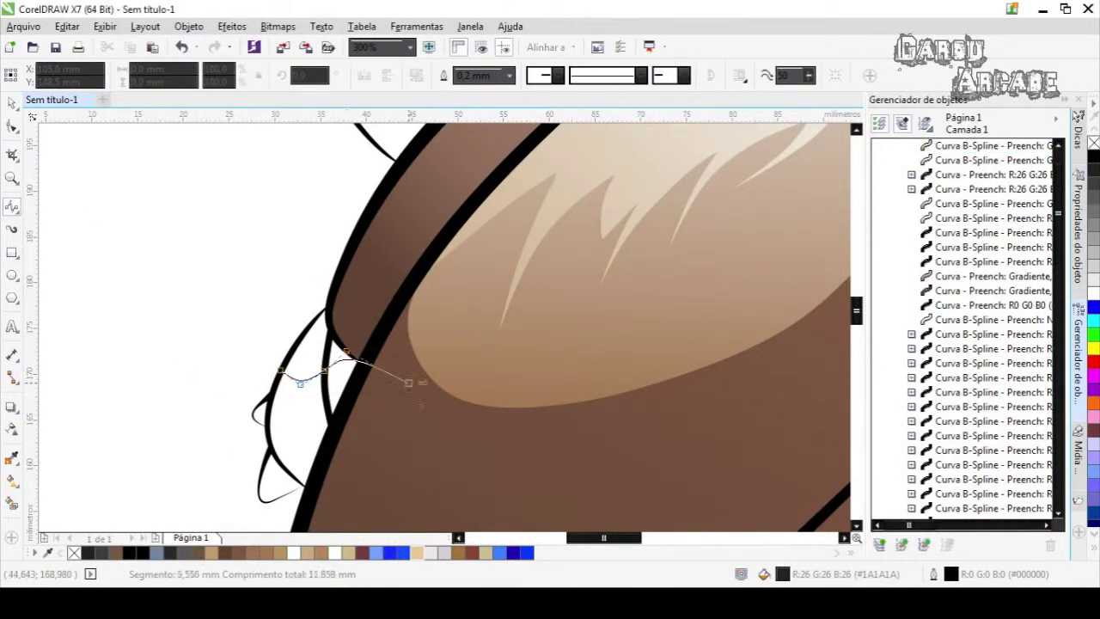
pyautogui.click(269, 447)
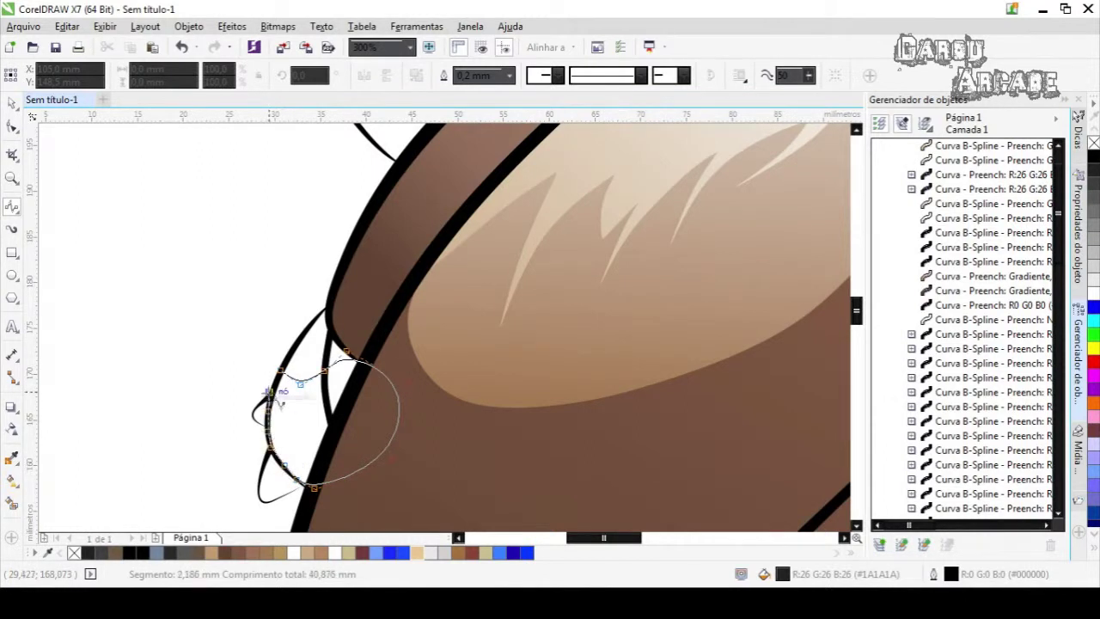
pyautogui.click(283, 375)
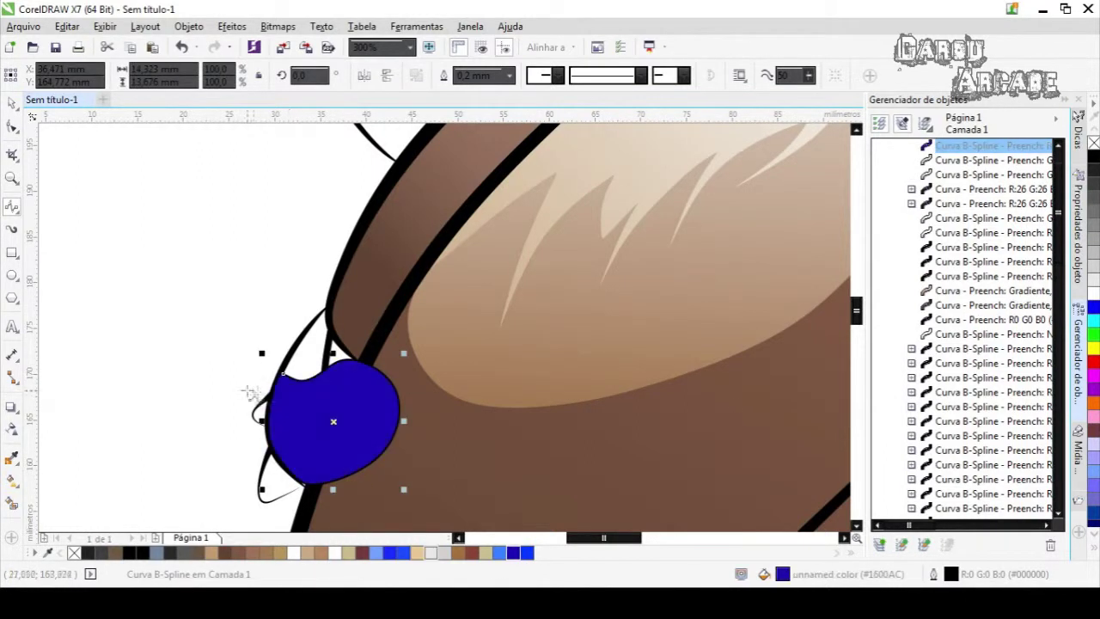
# Remove the lower far arm shape's outline and give it an upward dark-blue-to-white linear gradient
pyautogui.rightClick(1094, 144)
pyautogui.scroll(-2, 643, 387)
pyautogui.scroll(1, 507, 288)
pyautogui.click(13, 481)
pyautogui.moveTo(364, 297)
pyautogui.mouseDown()
pyautogui.moveTo(336, 160)
pyautogui.moveTo(366, 315)
pyautogui.moveTo(380, 321)
pyautogui.mouseUp()
pyautogui.moveTo(365, 265); pyautogui.dragTo(366, 267)
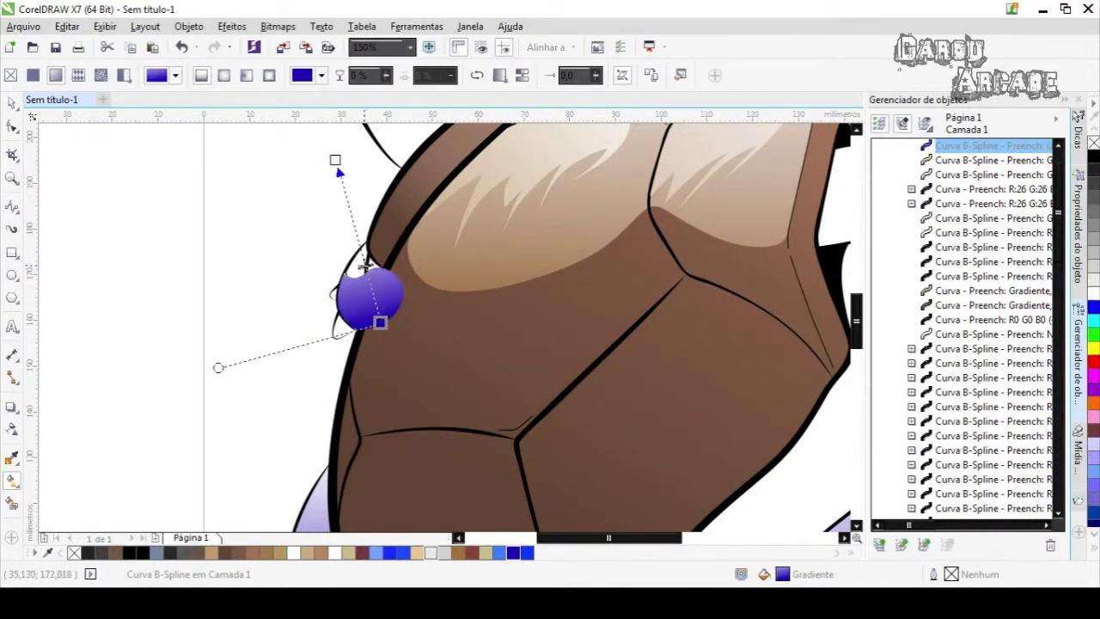
# Send the lower far arm shape behind the line art and shift its gradient toward the shell edge
pyautogui.scroll(2, 364, 267)
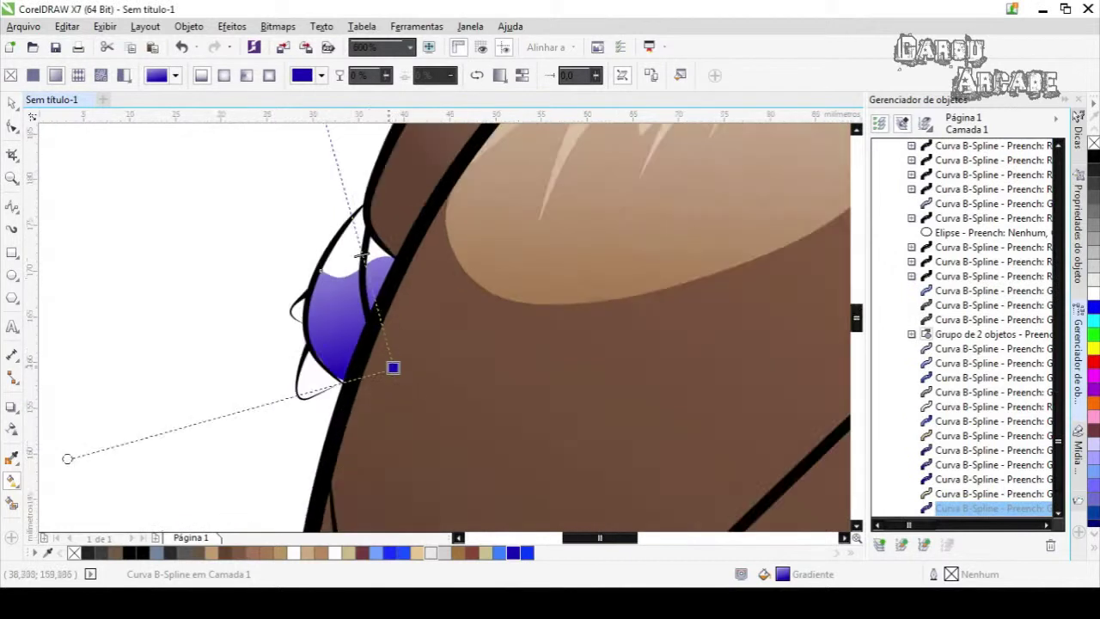
pyautogui.moveTo(375, 356)
pyautogui.mouseDown()
pyautogui.moveTo(357, 365)
pyautogui.moveTo(375, 341)
pyautogui.moveTo(370, 350)
pyautogui.mouseUp()
pyautogui.scroll(-2, 369, 350)
pyautogui.scroll(3, 370, 351)
pyautogui.scroll(-1, 370, 351)
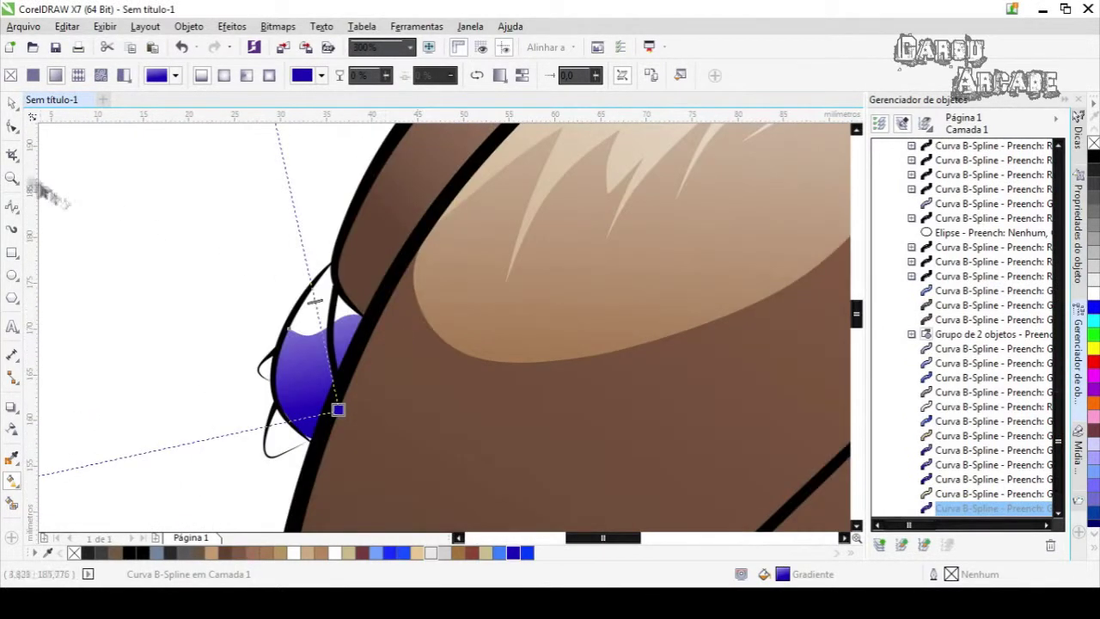
# Trace the upper part of the far arm, overlapping the shell, with a closed B-spline about 9.3 by 8.5 mm
pyautogui.click(14, 211)
pyautogui.scroll(1, 417, 300)
pyautogui.moveTo(593, 539); pyautogui.dragTo(583, 540)
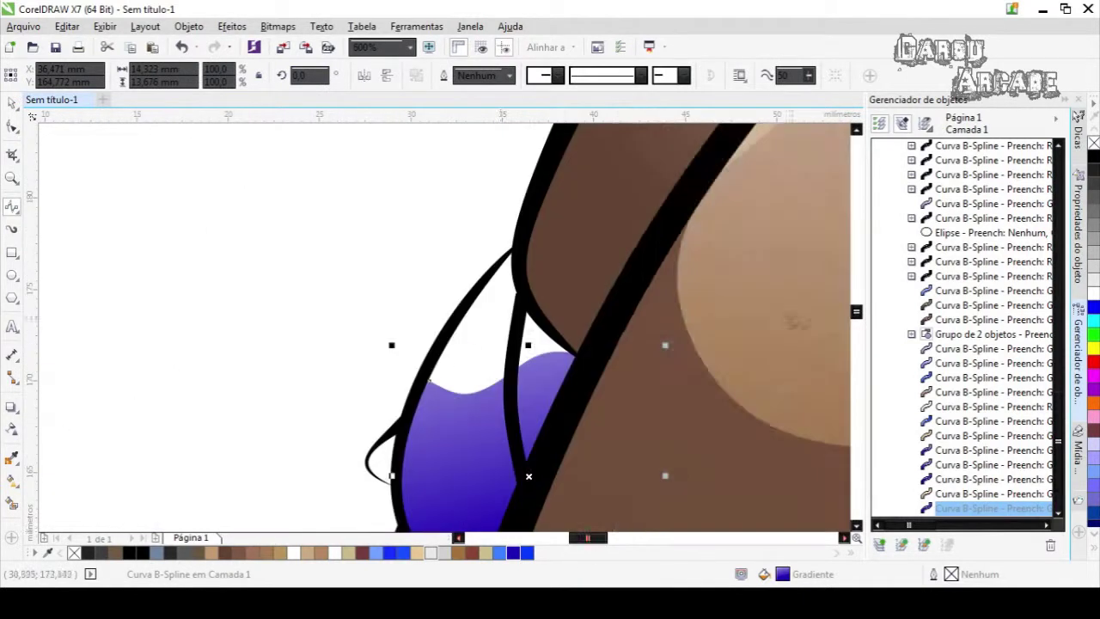
pyautogui.scroll(1, 491, 338)
pyautogui.click(537, 149)
pyautogui.click(500, 184)
pyautogui.click(407, 309)
pyautogui.click(354, 401)
pyautogui.click(344, 424)
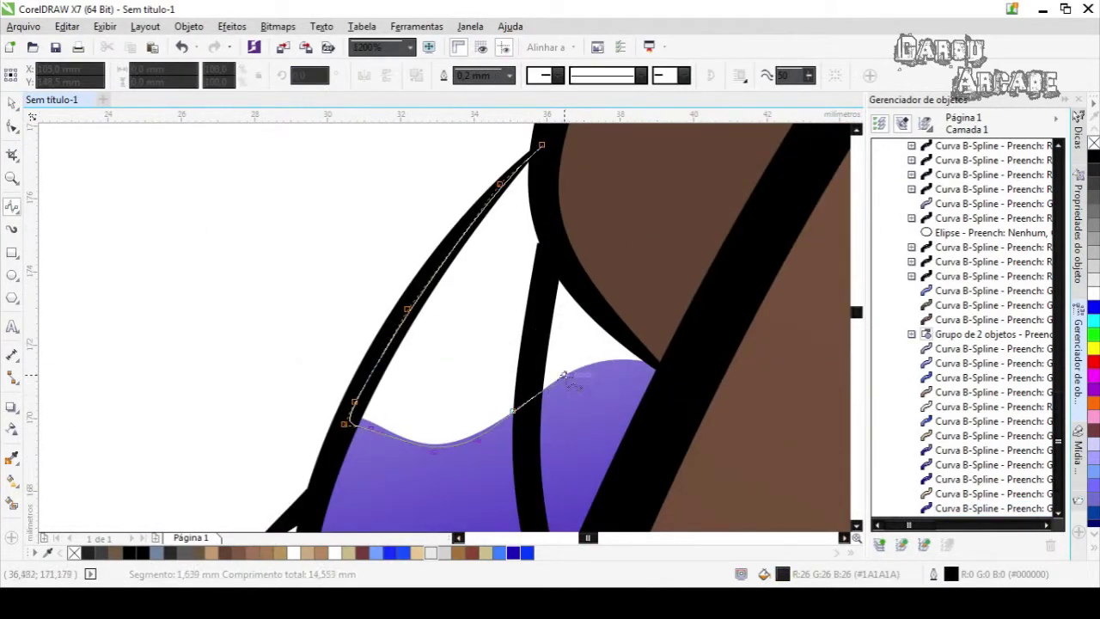
pyautogui.click(652, 363)
pyautogui.click(670, 369)
pyautogui.click(702, 295)
pyautogui.click(659, 195)
pyautogui.click(562, 147)
pyautogui.click(543, 145)
# Fill the upper far arm shape with blue (#2F74FF), remove its outline, and apply an upward linear gradient to white
pyautogui.scroll(-3, 623, 293)
pyautogui.moveTo(594, 538); pyautogui.dragTo(628, 542)
pyautogui.click(501, 554)
pyautogui.scroll(4, 356, 278)
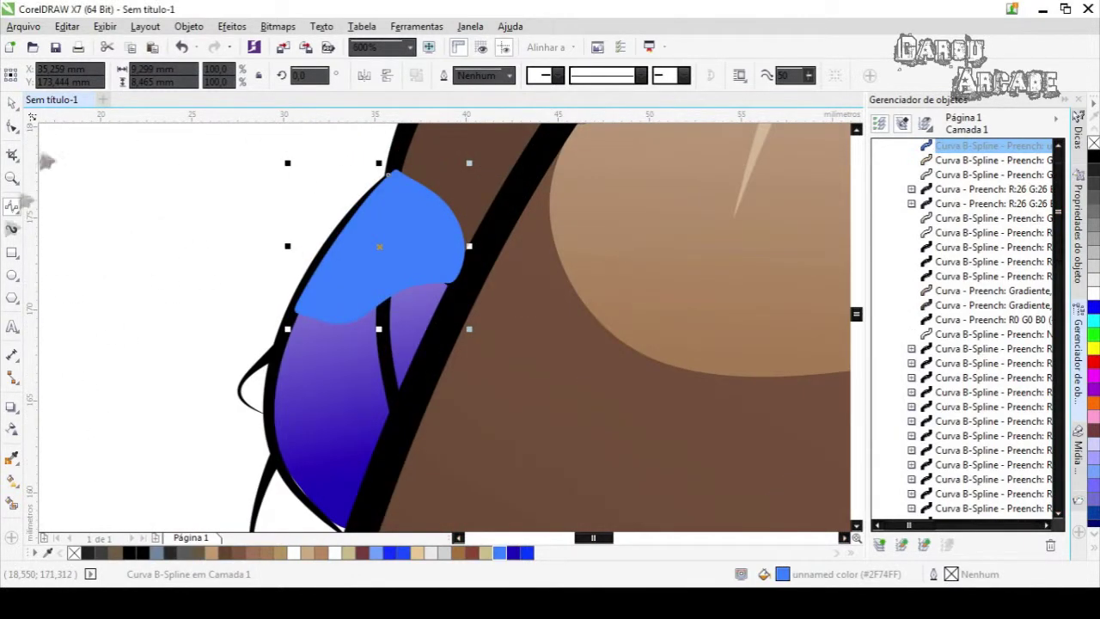
pyautogui.click(12, 479)
pyautogui.moveTo(383, 302); pyautogui.dragTo(369, 131)
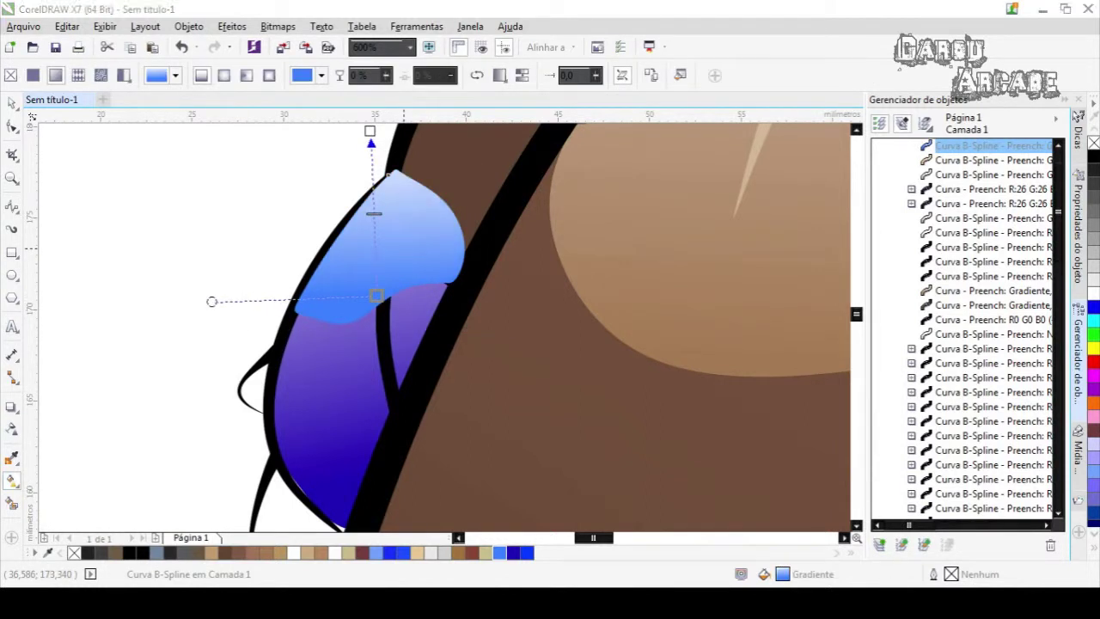
# Send the upper far arm shape behind the line art and reposition its gradient's midpoint and start point
pyautogui.scroll(-3, 418, 275)
pyautogui.scroll(3, 439, 285)
pyautogui.moveTo(385, 228); pyautogui.dragTo(383, 176)
pyautogui.moveTo(387, 309); pyautogui.dragTo(342, 344)
# Try several blues for the upper far arm's gradient start and settle on the lighter blue
pyautogui.click(527, 553)
pyautogui.click(514, 552)
pyautogui.click(527, 552)
pyautogui.click(503, 553)
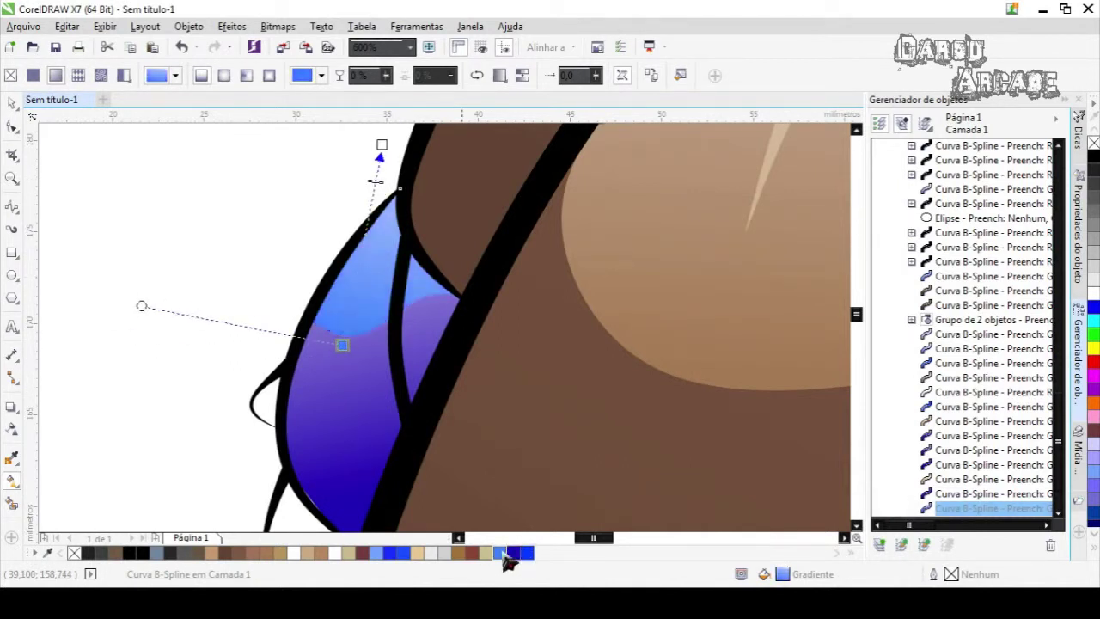
pyautogui.click(404, 553)
pyautogui.click(378, 553)
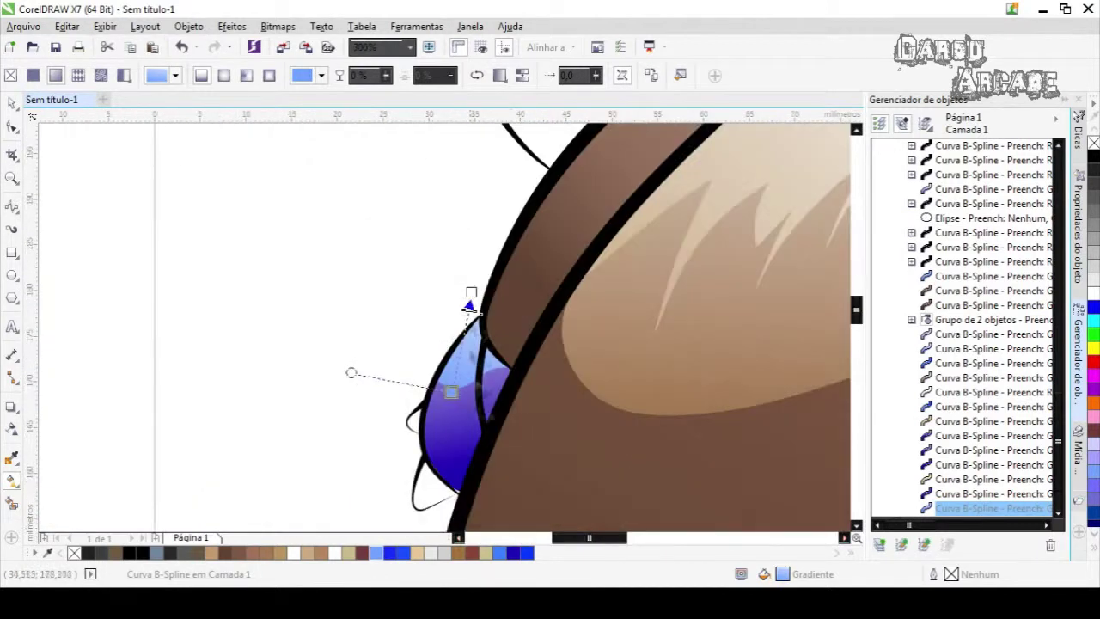
# Adjust the length and angle of the upper far arm's gradient so the light blue fades softly toward the top
pyautogui.moveTo(471, 290)
pyautogui.mouseDown()
pyautogui.moveTo(490, 250)
pyautogui.moveTo(463, 273)
pyautogui.mouseUp()
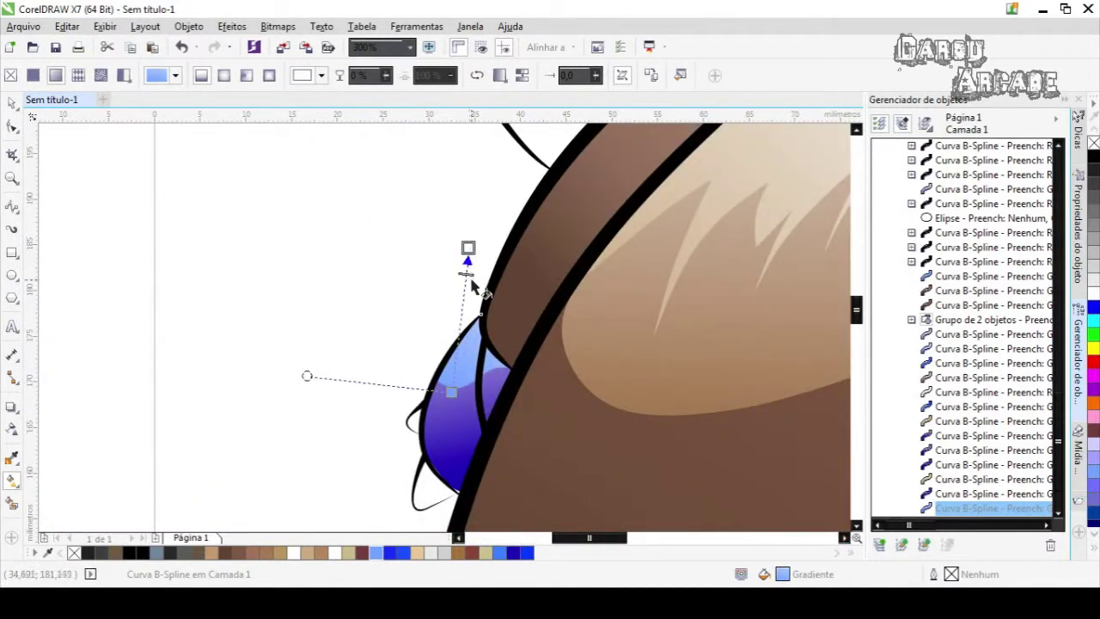
pyautogui.moveTo(307, 376); pyautogui.dragTo(346, 349)
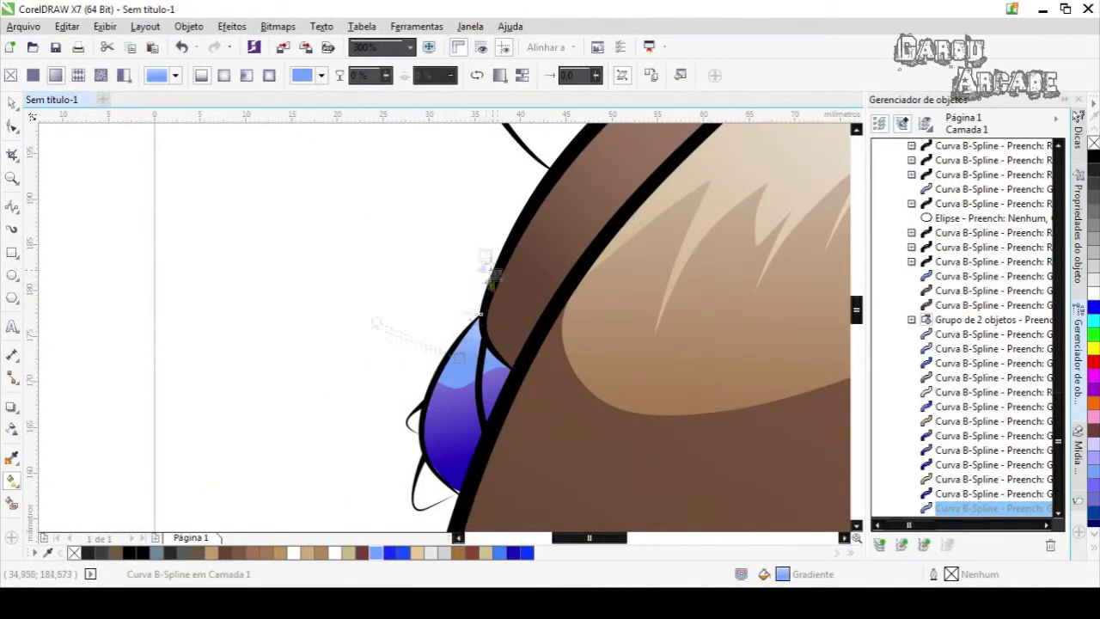
pyautogui.moveTo(420, 332); pyautogui.dragTo(339, 365)
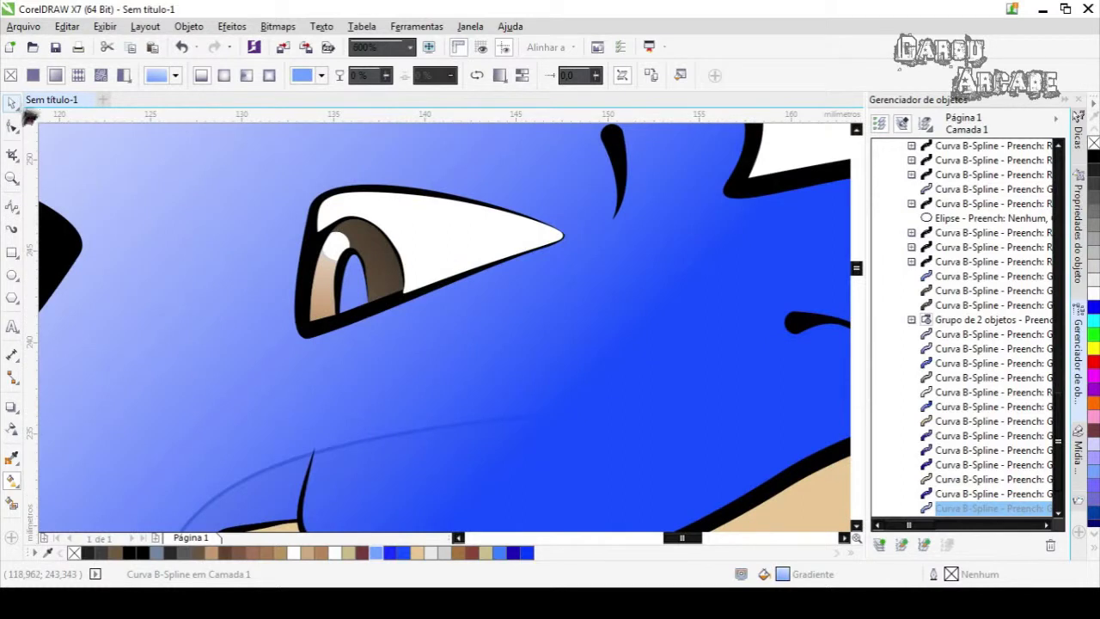
# Trace the opening inside the eye's black pupil arch with a closed white B-spline shape about 1.7 by 3.5 mm
pyautogui.click(13, 216)
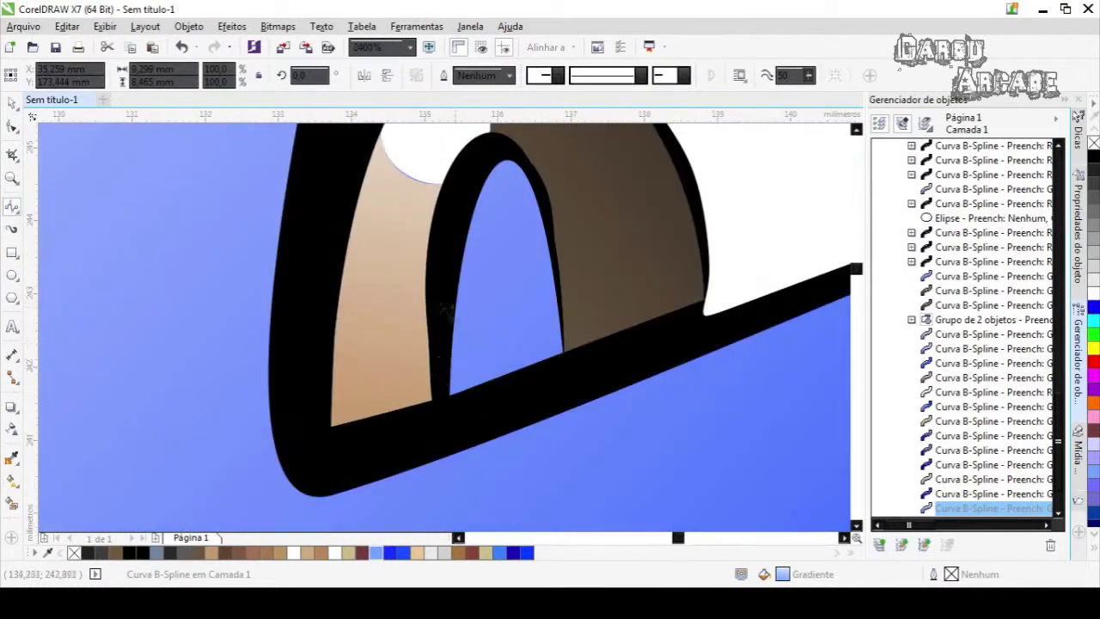
pyautogui.click(440, 423)
pyautogui.click(439, 344)
pyautogui.click(446, 217)
pyautogui.click(486, 156)
pyautogui.click(505, 148)
pyautogui.click(525, 165)
pyautogui.click(440, 422)
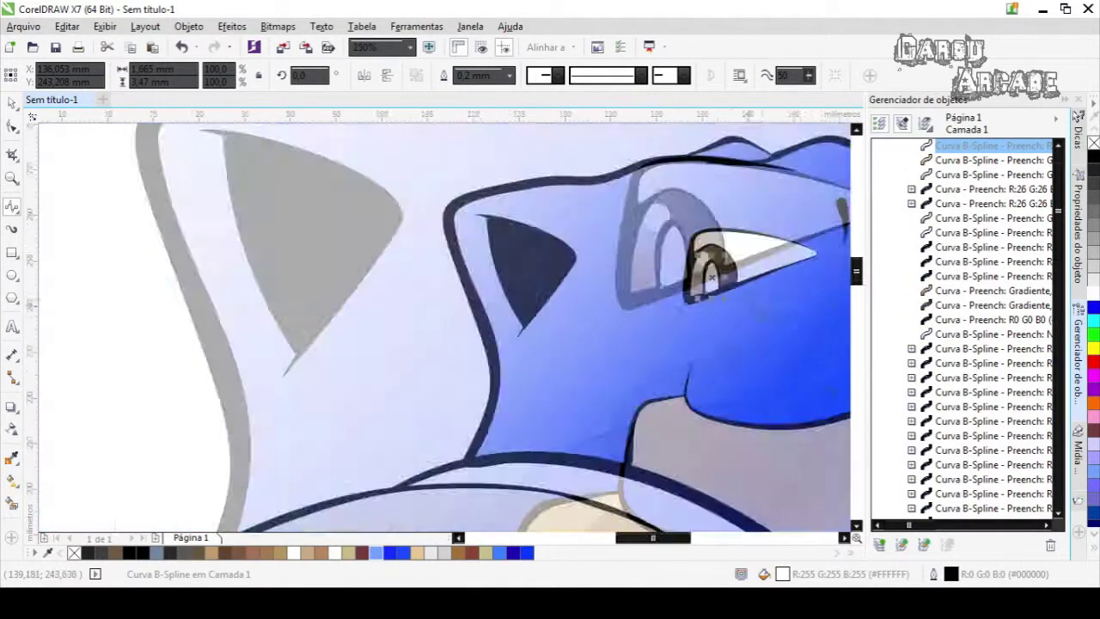
pyautogui.scroll(6, 726, 258)
pyautogui.scroll(-3, 378, 346)
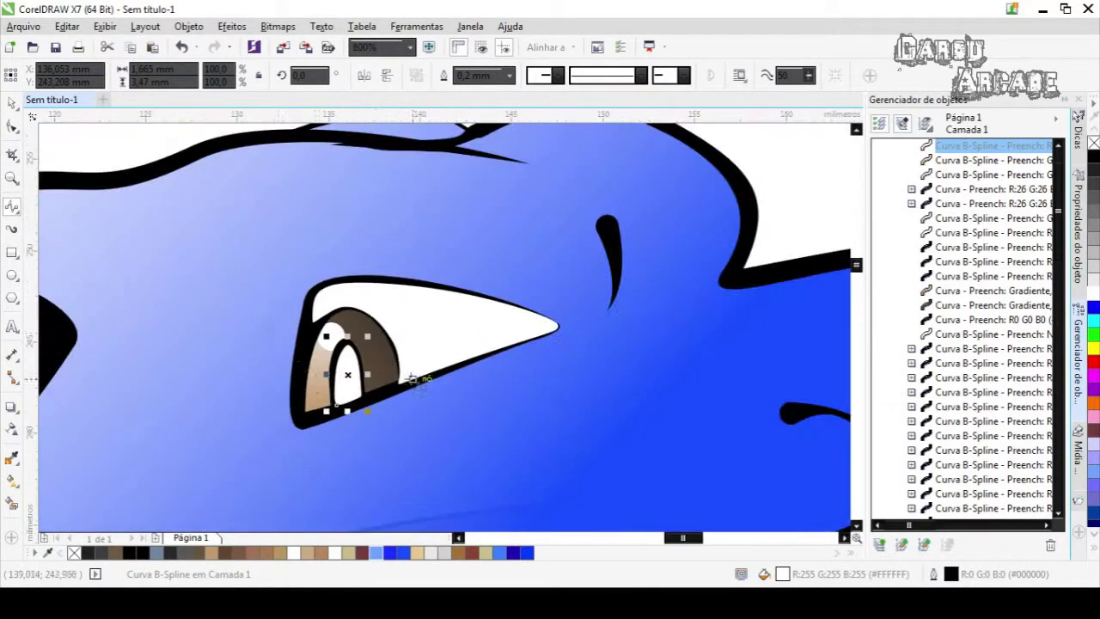
# Shorten the gradient on the dark brown iris section so it fades to black nearer the iris edge
pyautogui.click(14, 105)
pyautogui.click(319, 396)
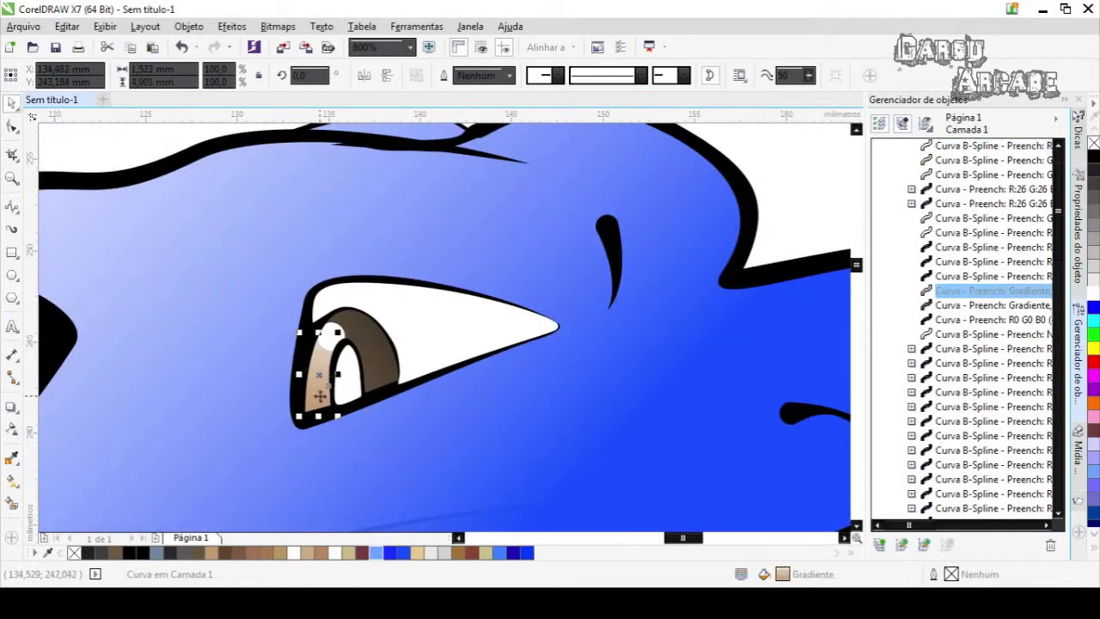
pyautogui.click(385, 367)
pyautogui.click(12, 482)
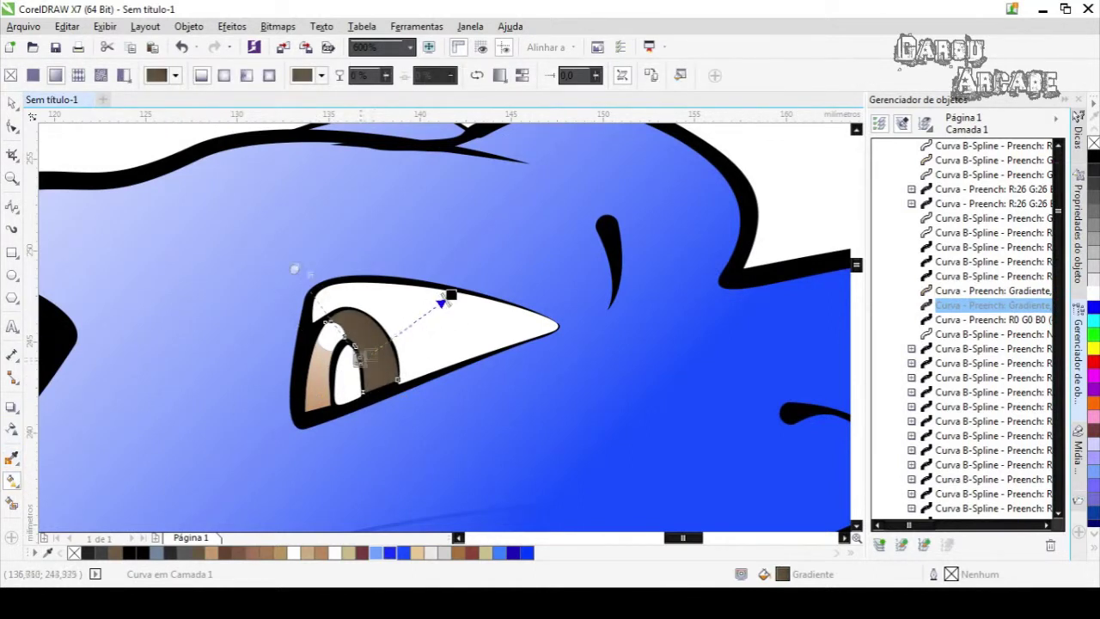
pyautogui.moveTo(447, 294); pyautogui.dragTo(409, 335)
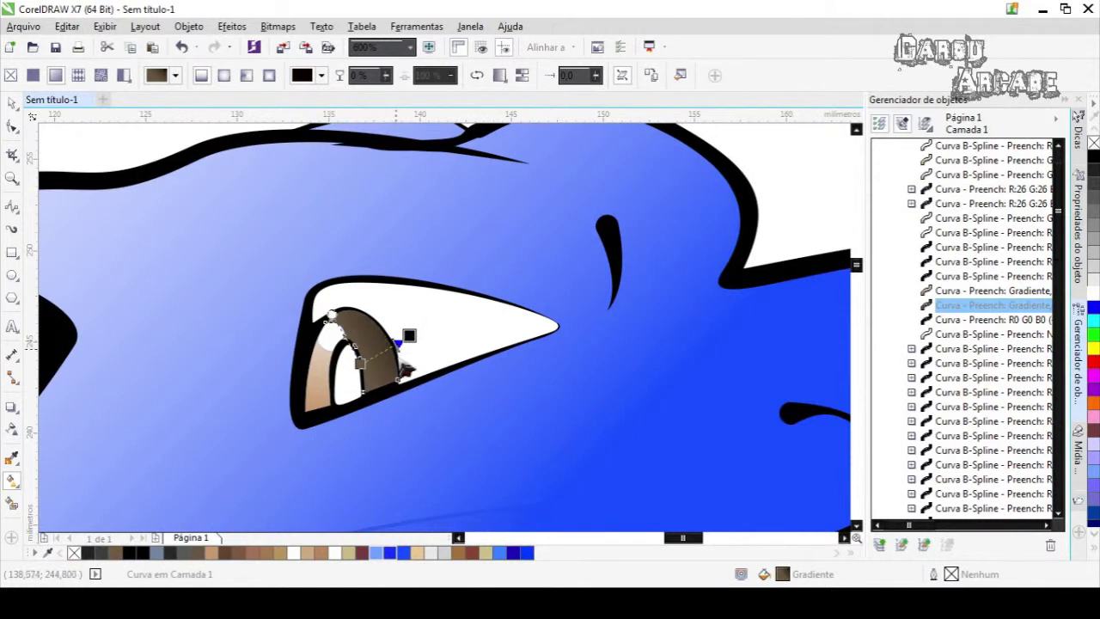
pyautogui.scroll(-5, 404, 368)
pyautogui.scroll(5, 367, 333)
pyautogui.scroll(-2, 397, 351)
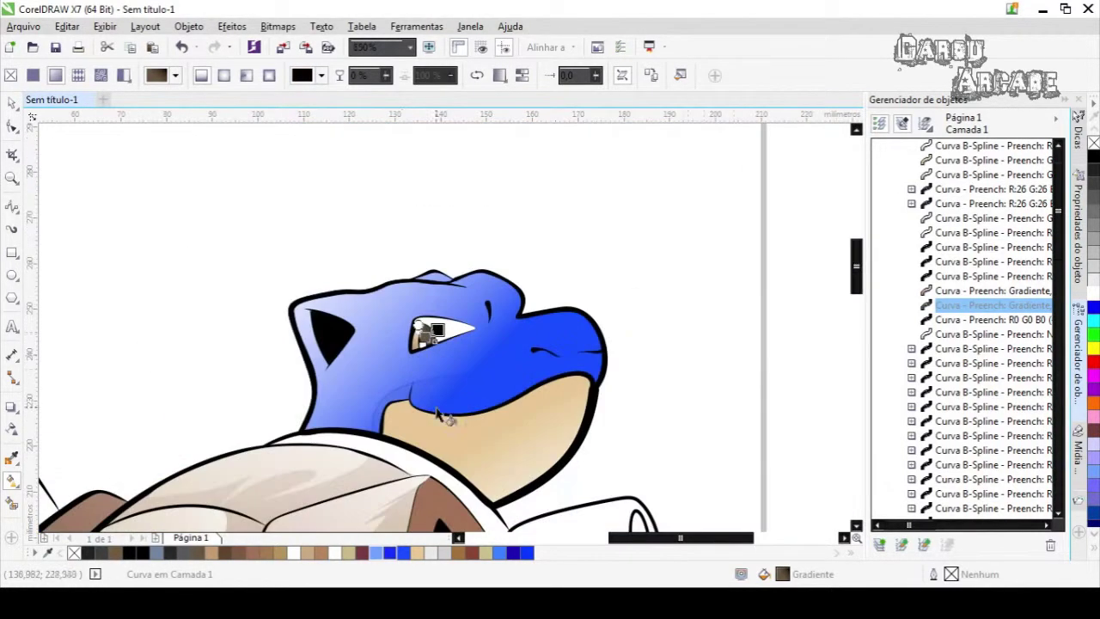
# Move a control point of the brown shell fill to close the gap along the outline below the notch beside the cannon
pyautogui.moveTo(858, 265)
pyautogui.mouseDown()
pyautogui.moveTo(858, 297)
pyautogui.moveTo(827, 277)
pyautogui.moveTo(834, 304)
pyautogui.mouseUp()
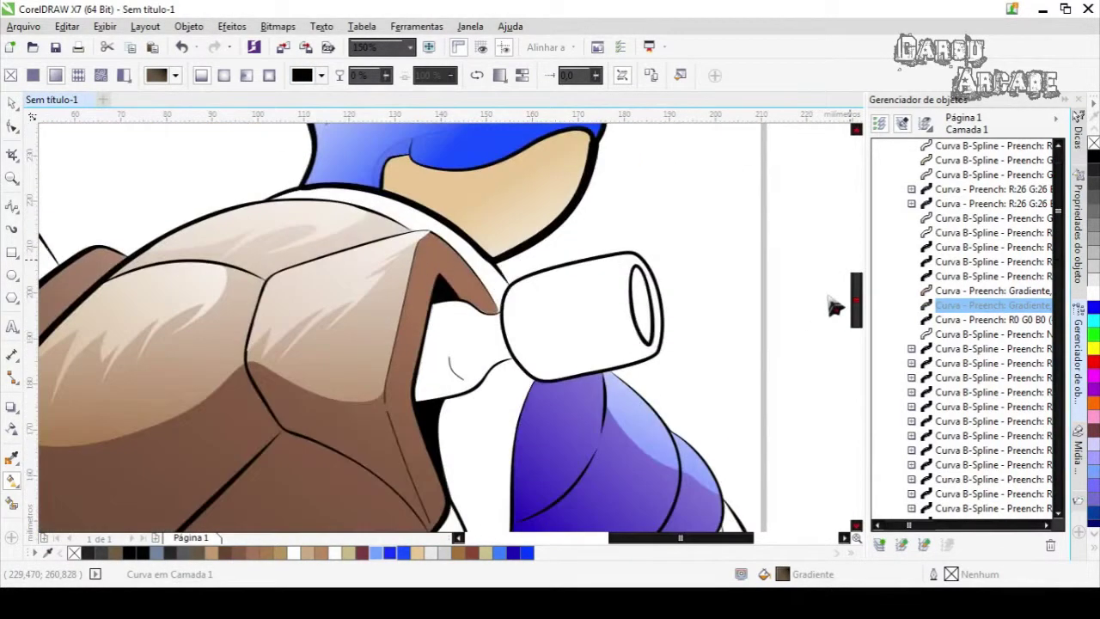
pyautogui.scroll(5, 354, 345)
pyautogui.press('F10')
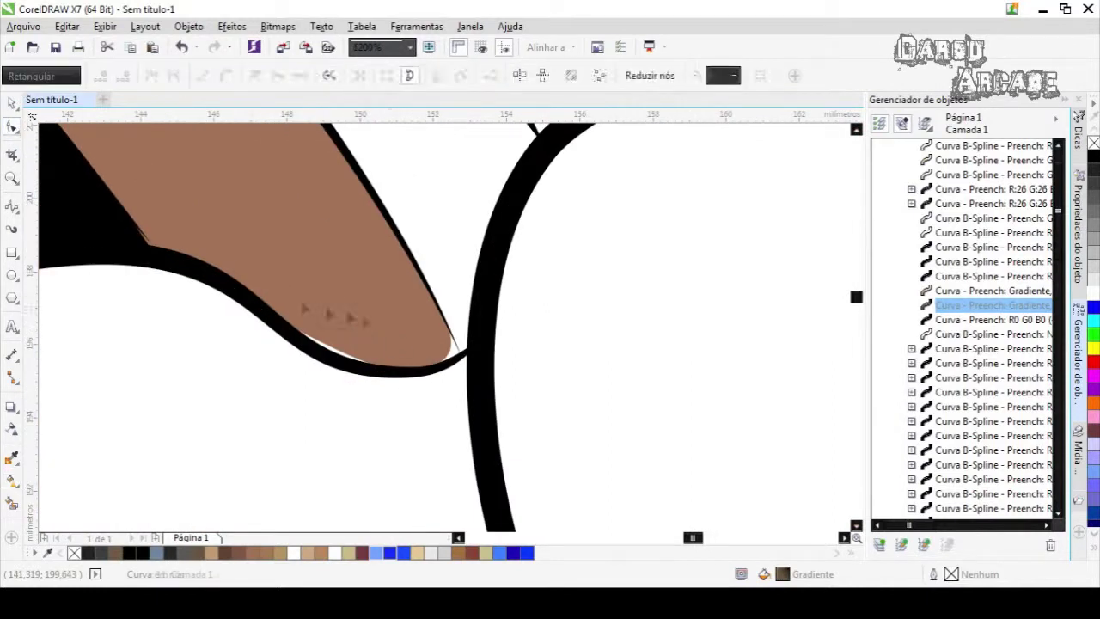
pyautogui.click(348, 353)
pyautogui.scroll(-3, 440, 249)
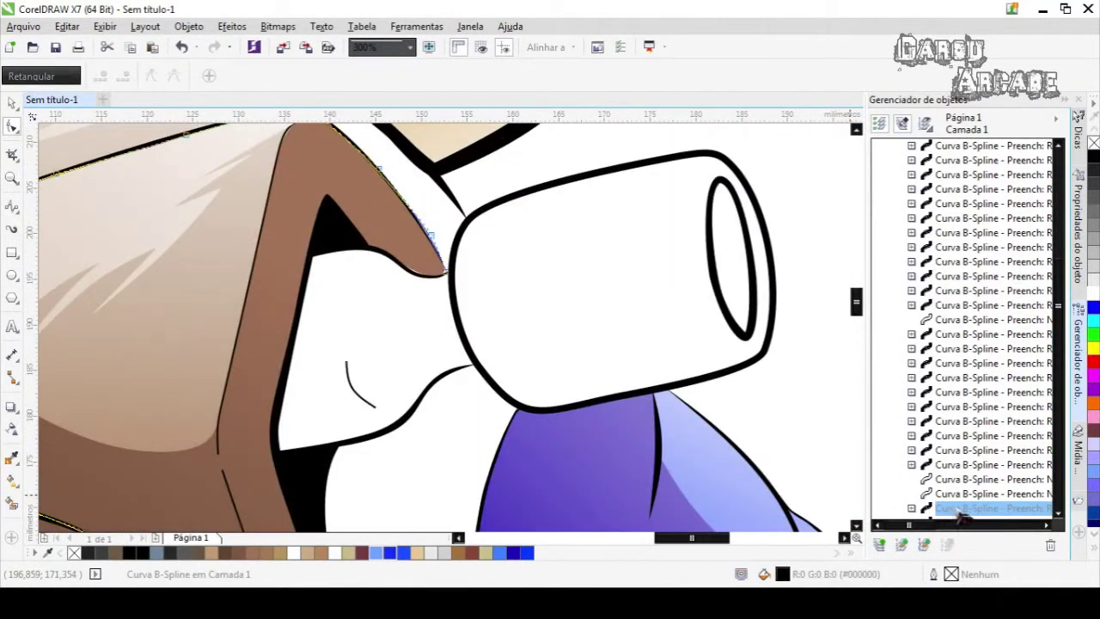
pyautogui.click(958, 511)
pyautogui.scroll(1, 387, 215)
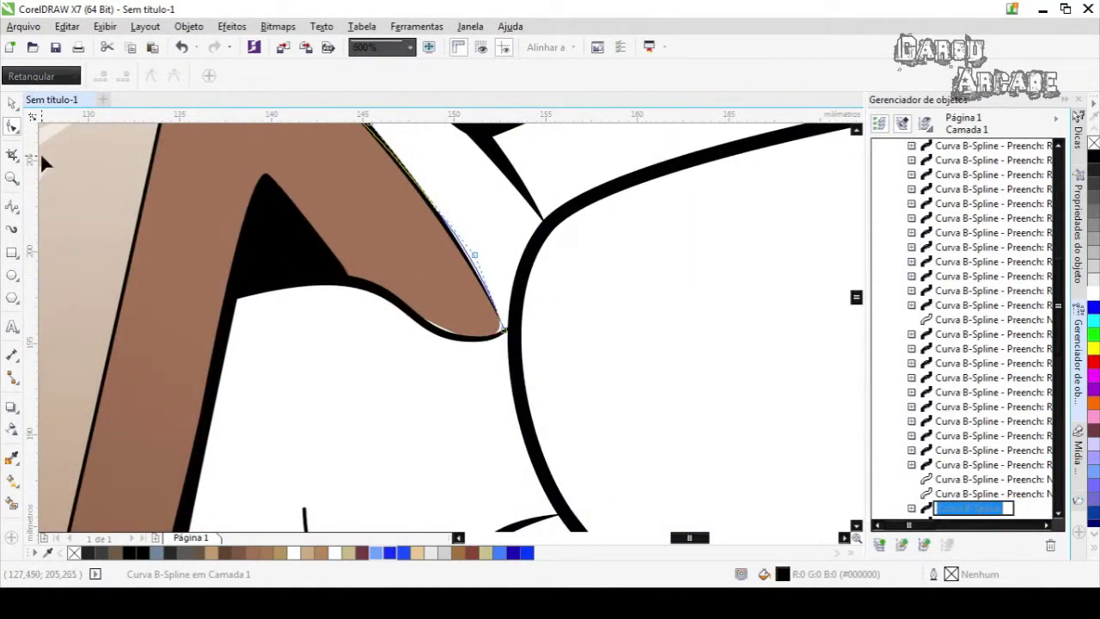
pyautogui.scroll(3, 442, 327)
pyautogui.click(442, 325)
pyautogui.moveTo(498, 365); pyautogui.dragTo(503, 395)
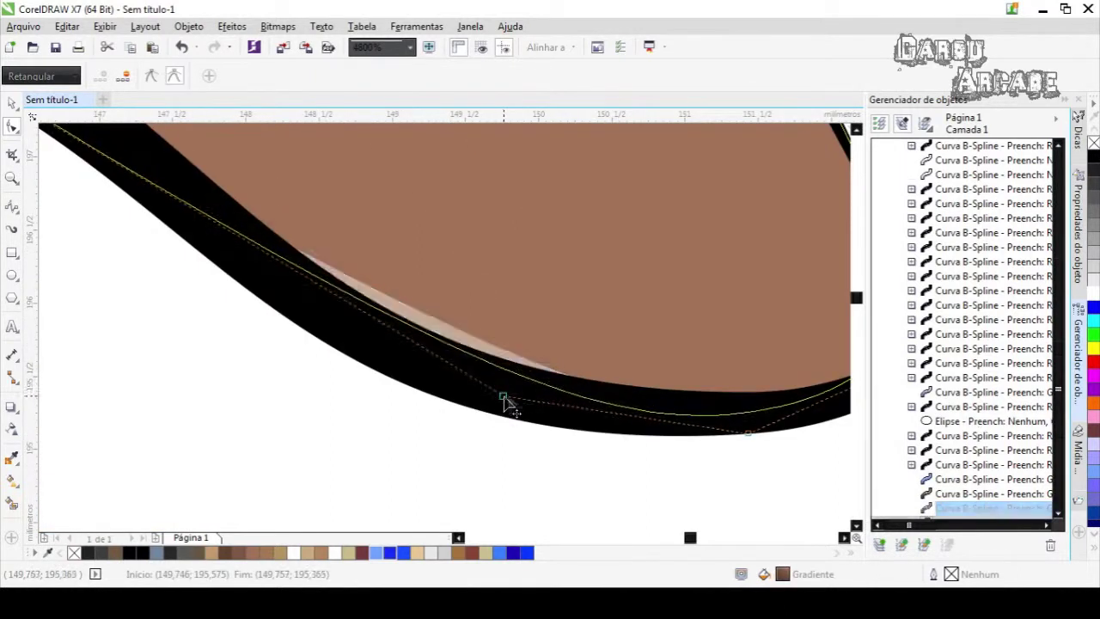
# Reshape the brown shell fill's pointed tip beside the cannon by moving its control points to follow the black outline
pyautogui.scroll(-3, 485, 296)
pyautogui.scroll(4, 535, 301)
pyautogui.moveTo(462, 305); pyautogui.dragTo(478, 301)
pyautogui.moveTo(410, 190); pyautogui.dragTo(398, 199)
pyautogui.scroll(2, 389, 180)
pyautogui.scroll(-1, 428, 273)
pyautogui.moveTo(473, 375); pyautogui.dragTo(480, 359)
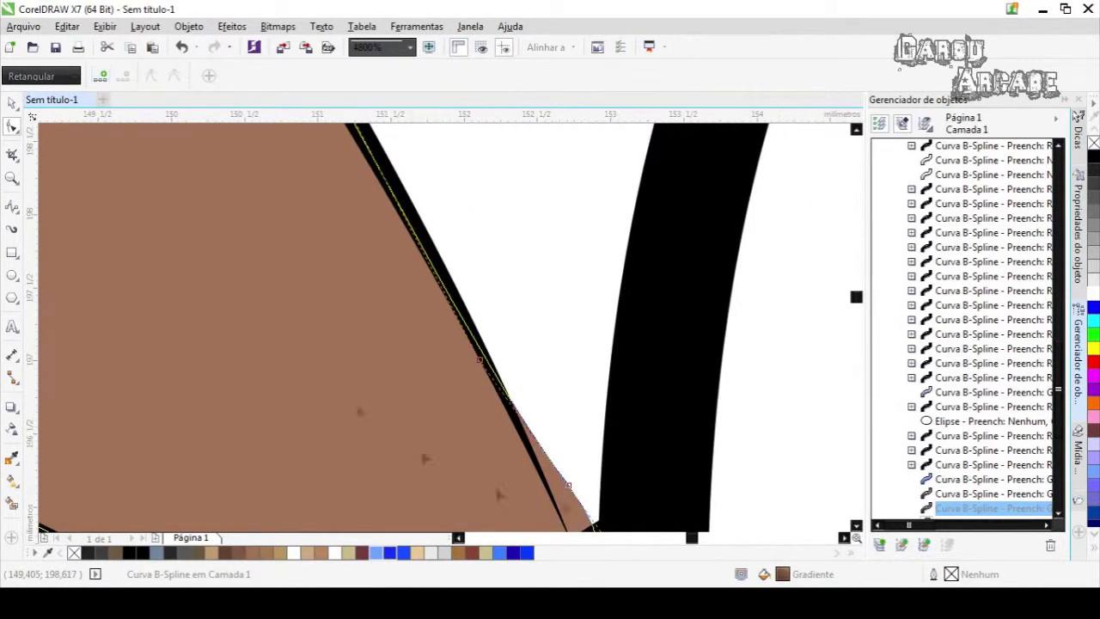
pyautogui.scroll(-5, 698, 332)
pyautogui.scroll(6, 784, 290)
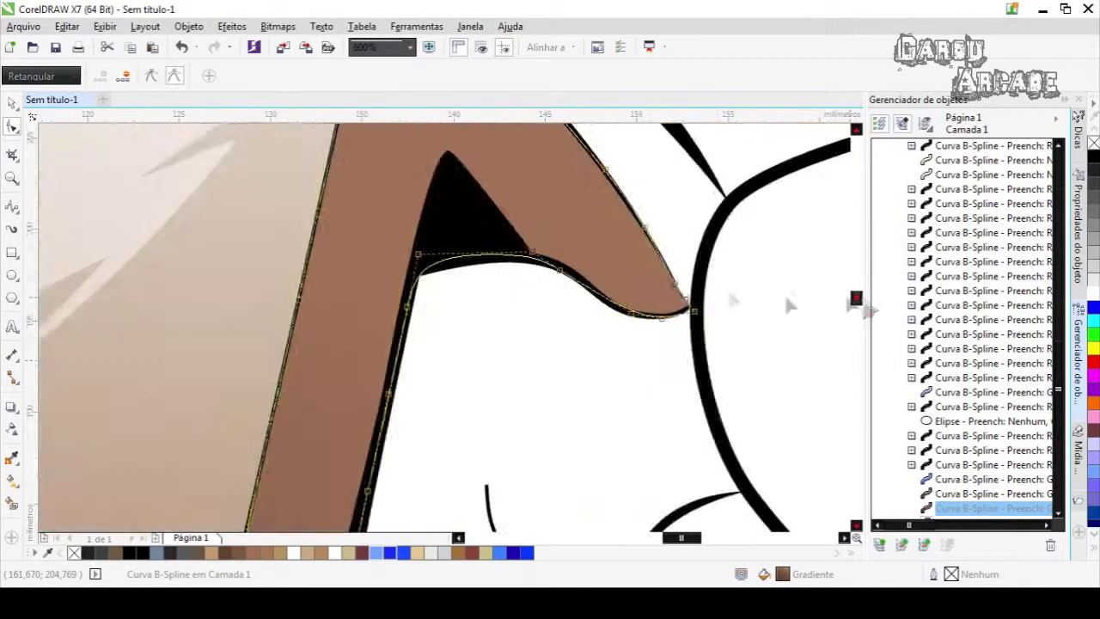
pyautogui.moveTo(532, 257); pyautogui.dragTo(558, 340)
pyautogui.scroll(-5, 557, 337)
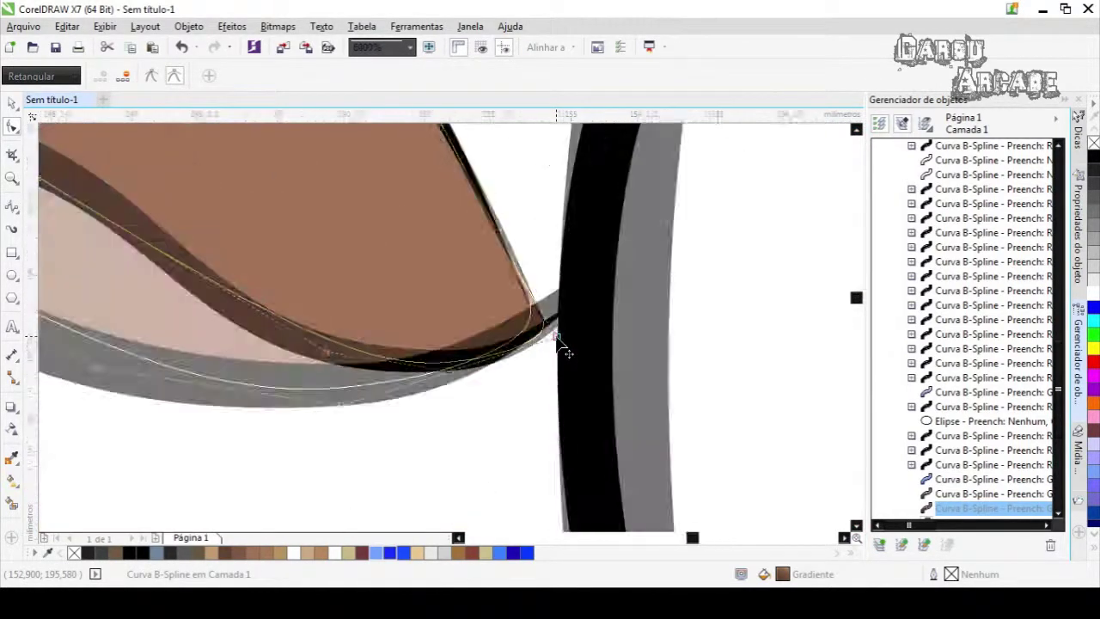
pyautogui.scroll(4, 515, 161)
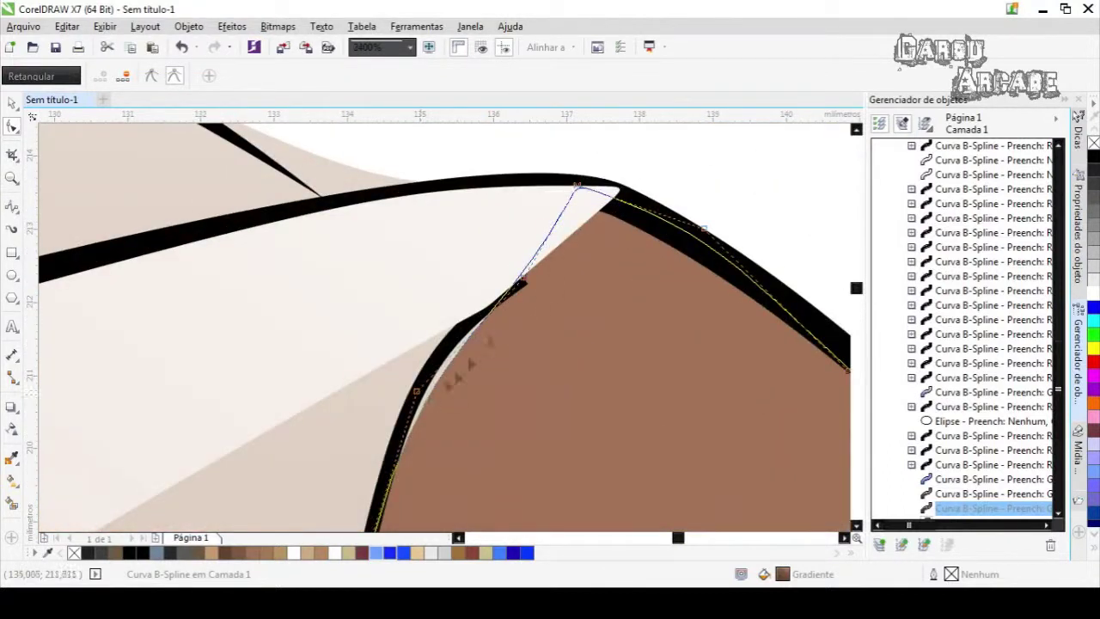
# Fill the near cannon's oval muzzle opening with solid black
pyautogui.scroll(-10, 528, 313)
pyautogui.moveTo(859, 267); pyautogui.dragTo(844, 299)
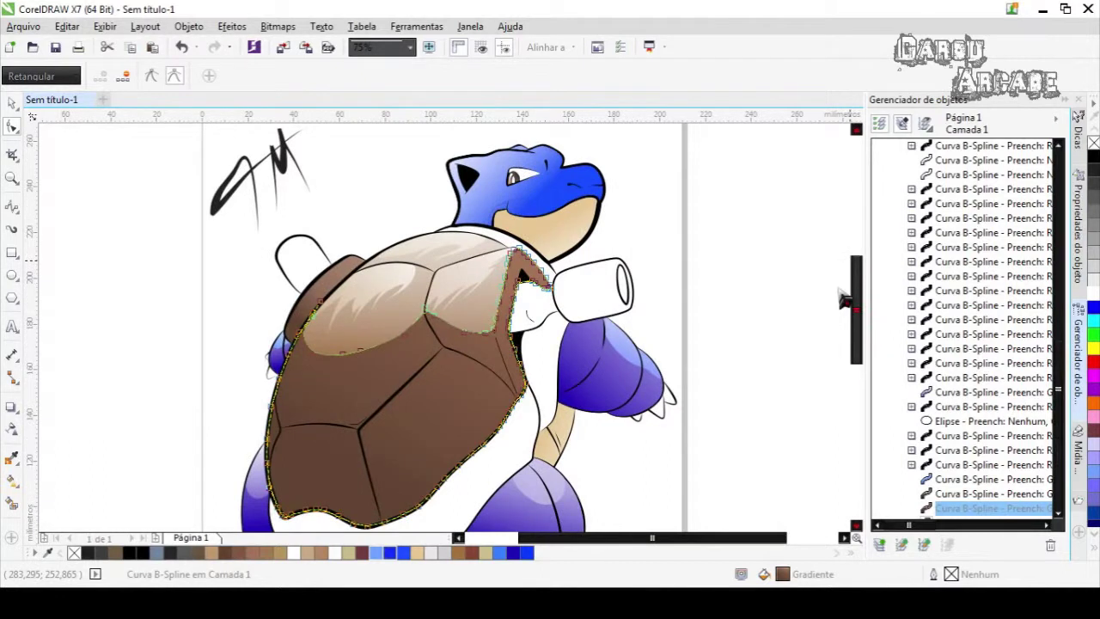
pyautogui.scroll(2, 714, 289)
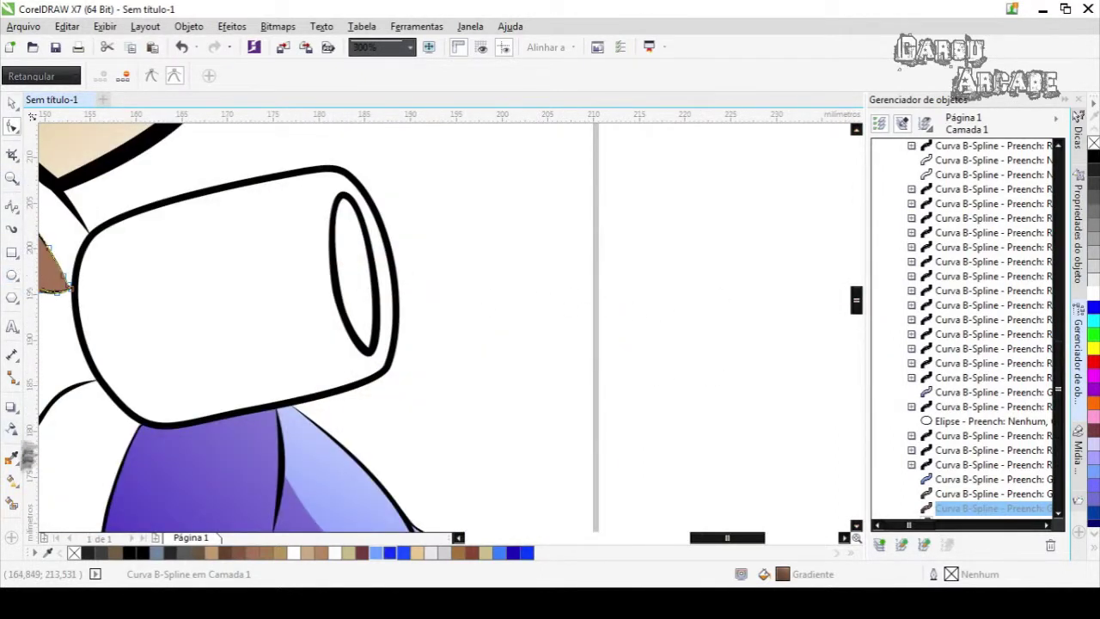
pyautogui.click(12, 482)
pyautogui.click(361, 257)
pyautogui.click(1092, 158)
pyautogui.scroll(-3, 839, 211)
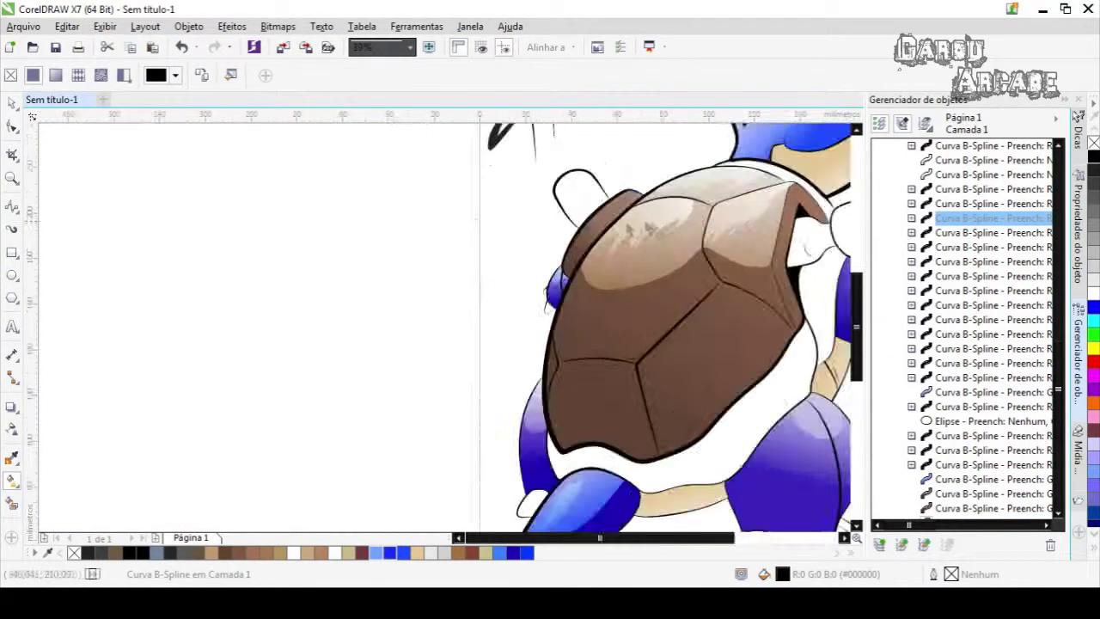
# Add a paragraph text frame about 112.5 by 45.9 mm beside the page reading "Ok chega, vou comer alguma coisa,obrigado.\o" and select its text
pyautogui.scroll(1, 729, 427)
pyautogui.moveTo(622, 537); pyautogui.dragTo(680, 541)
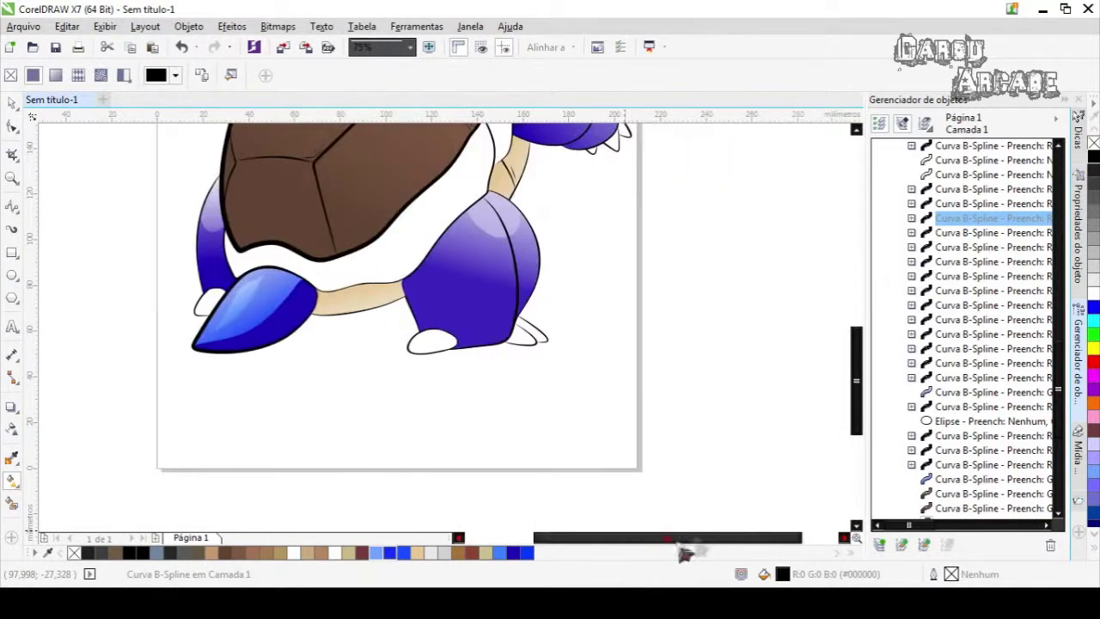
pyautogui.moveTo(857, 380); pyautogui.dragTo(857, 305)
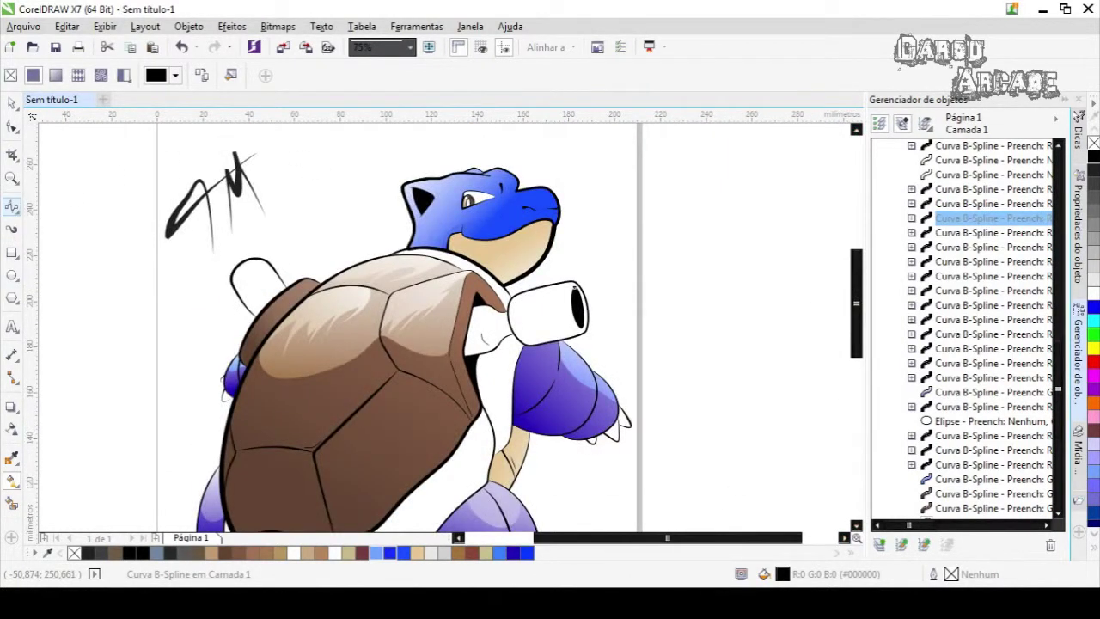
pyautogui.press('space')
pyautogui.click(13, 328)
pyautogui.moveTo(638, 183); pyautogui.dragTo(848, 286)
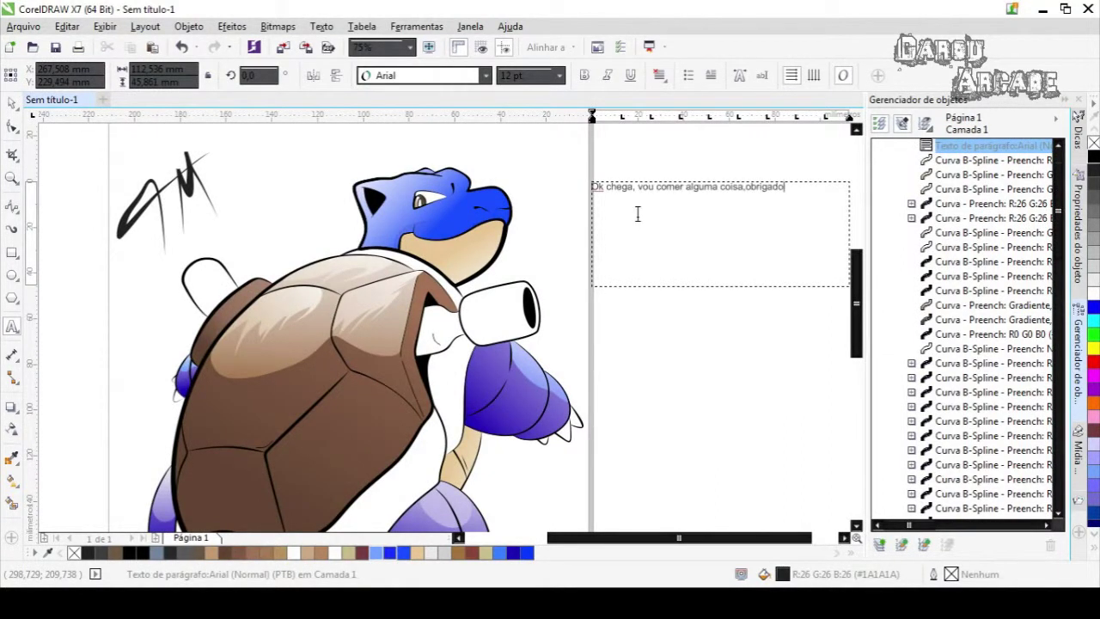
pyautogui.hotkey('ctrl', 'space')
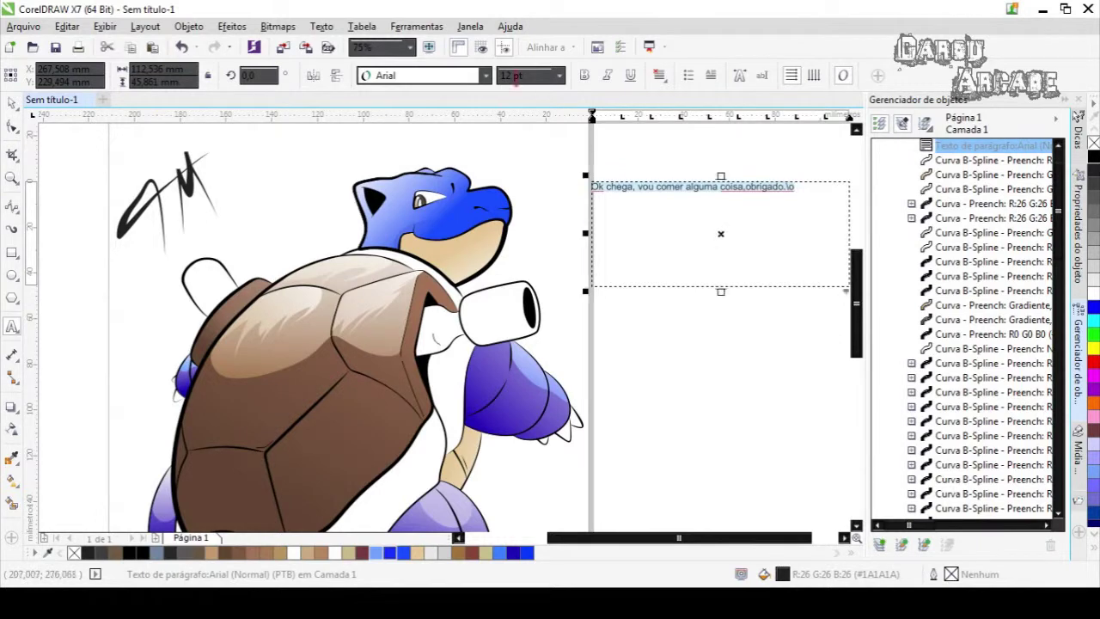